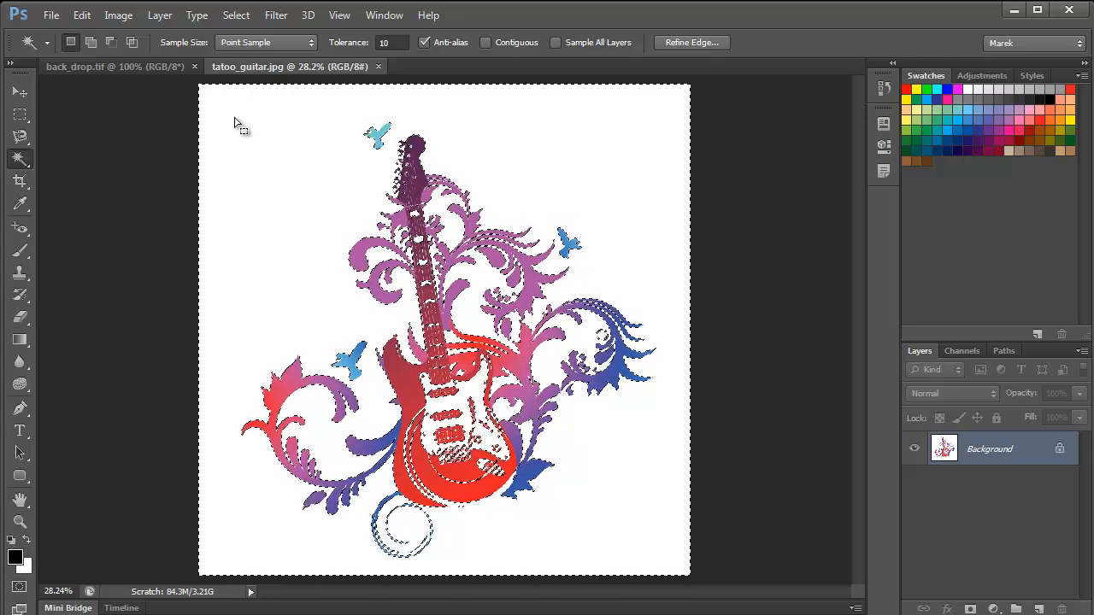
# - Invert the selection to pick the guitar artwork and move it into the back_drop.tif document
pyautogui.click(236, 14)
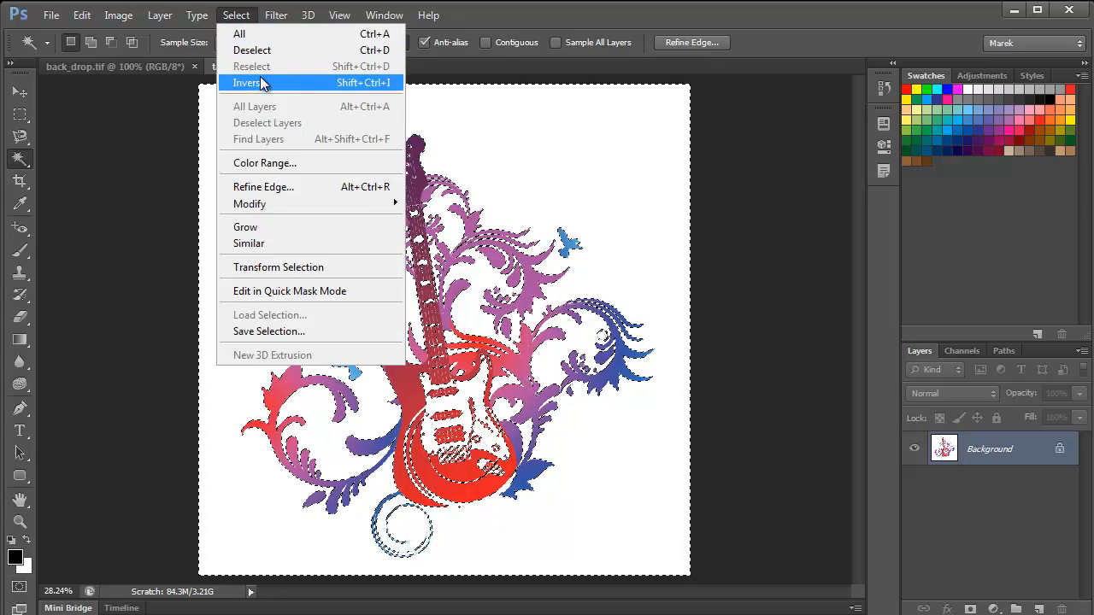
pyautogui.click(256, 82)
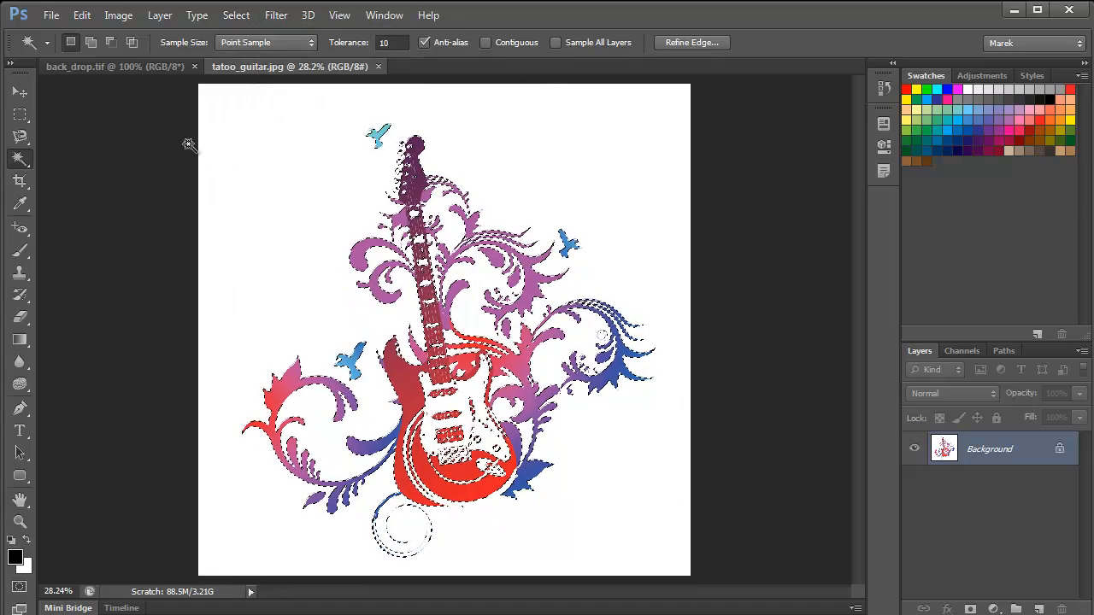
pyautogui.click(21, 92)
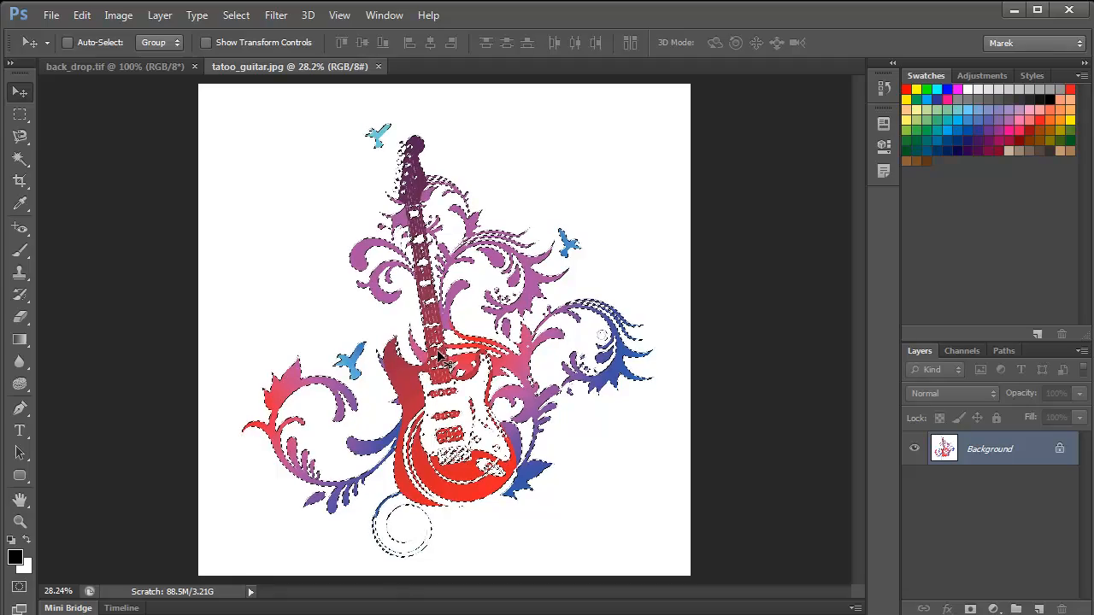
pyautogui.moveTo(439, 353); pyautogui.dragTo(548, 267)
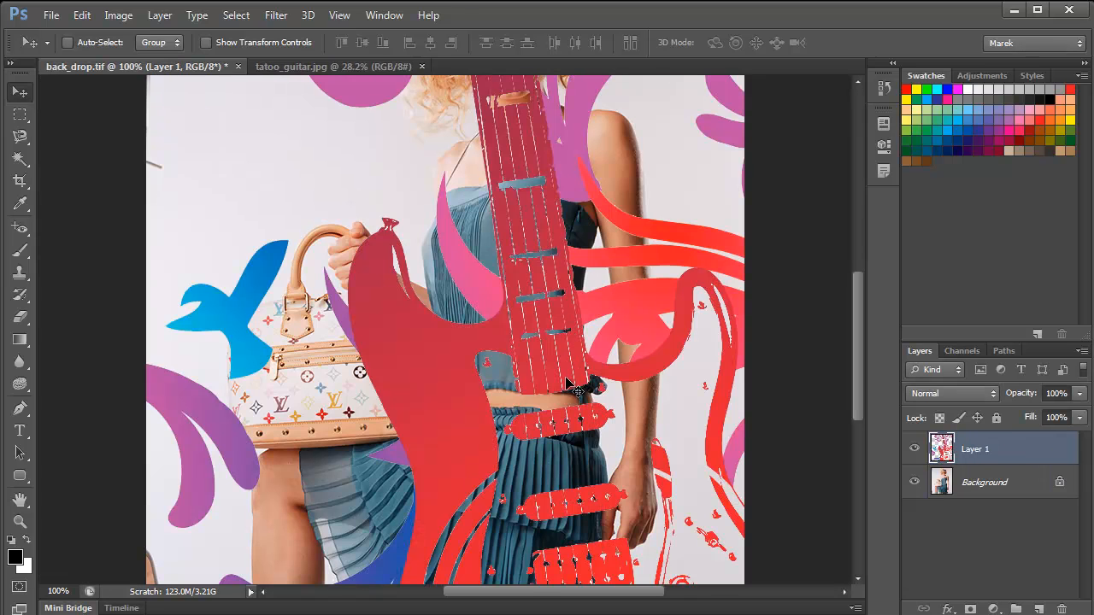
# - Rename the new guitar layer as Tatoo and convert it to a smart object
pyautogui.doubleClick(976, 448)
pyautogui.write('Tatoo')
pyautogui.press('Return')
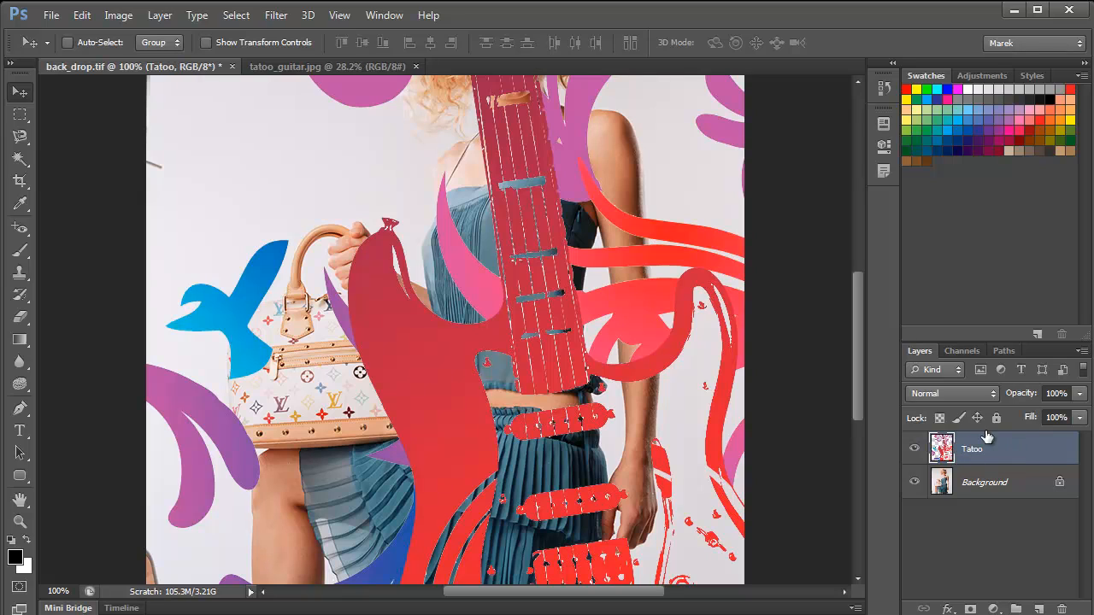
pyautogui.moveTo(986, 339); pyautogui.dragTo(986, 243)
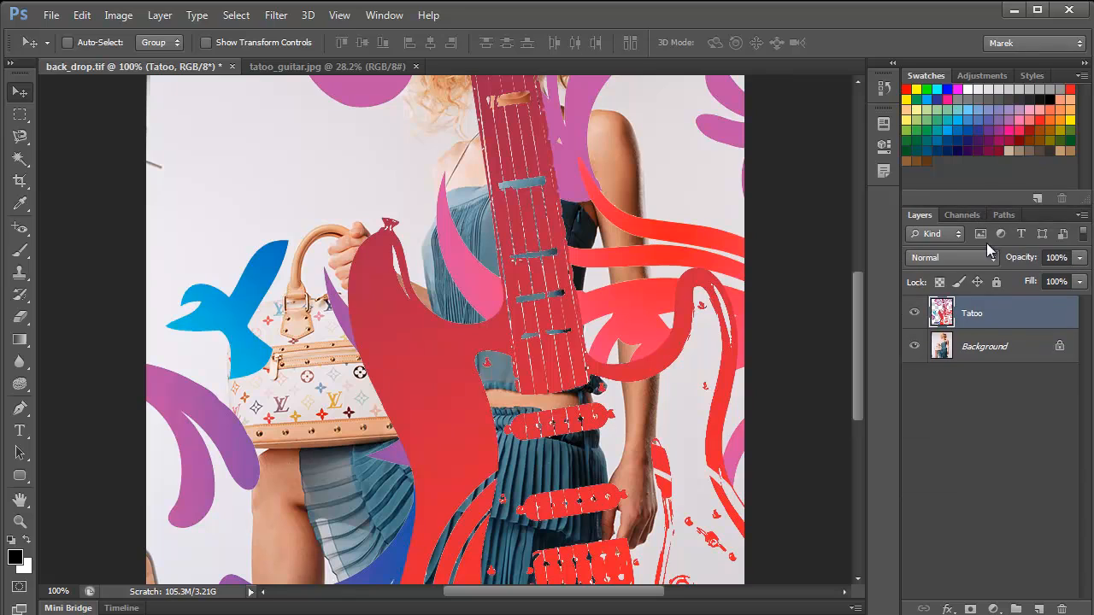
pyautogui.rightClick(999, 316)
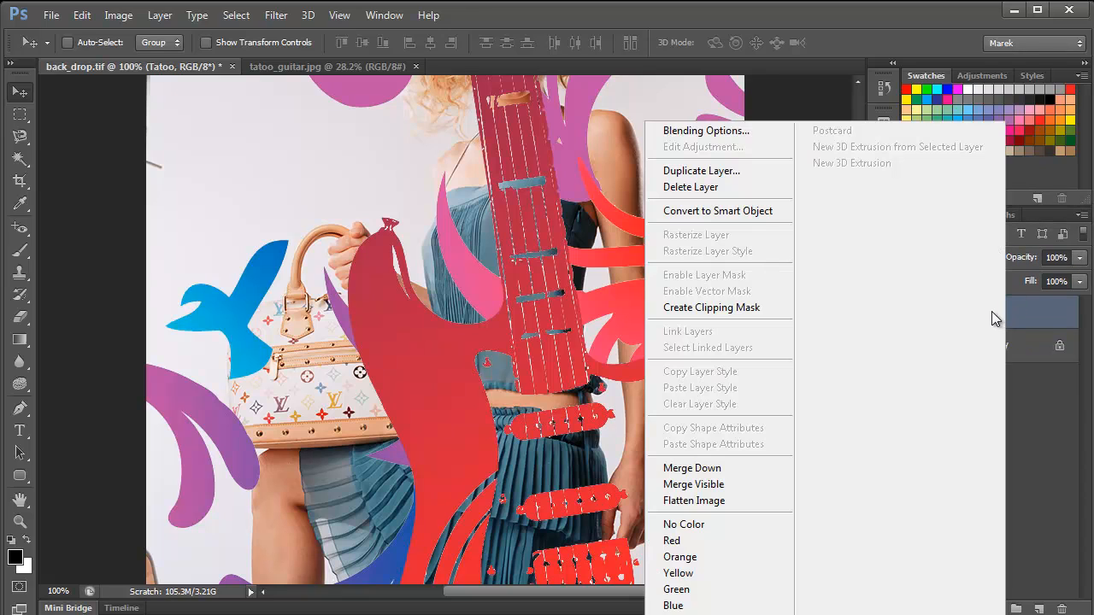
pyautogui.click(743, 211)
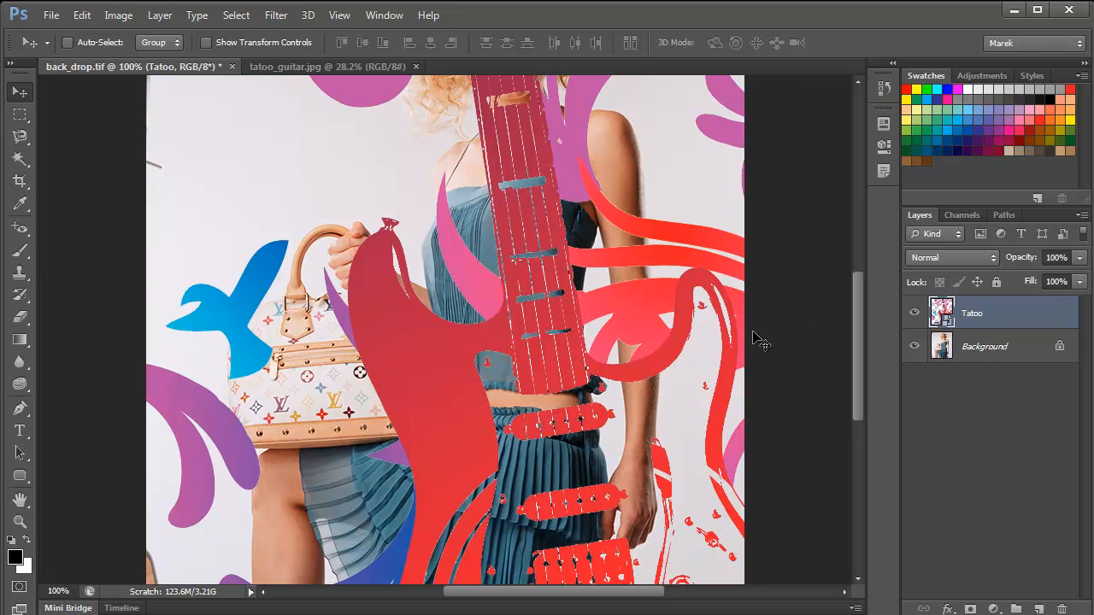
# - Scale the Tatoo layer down to about 72% with Free Transform, undoing the further non-proportional resize
pyautogui.hotkey('ctrl', 't')
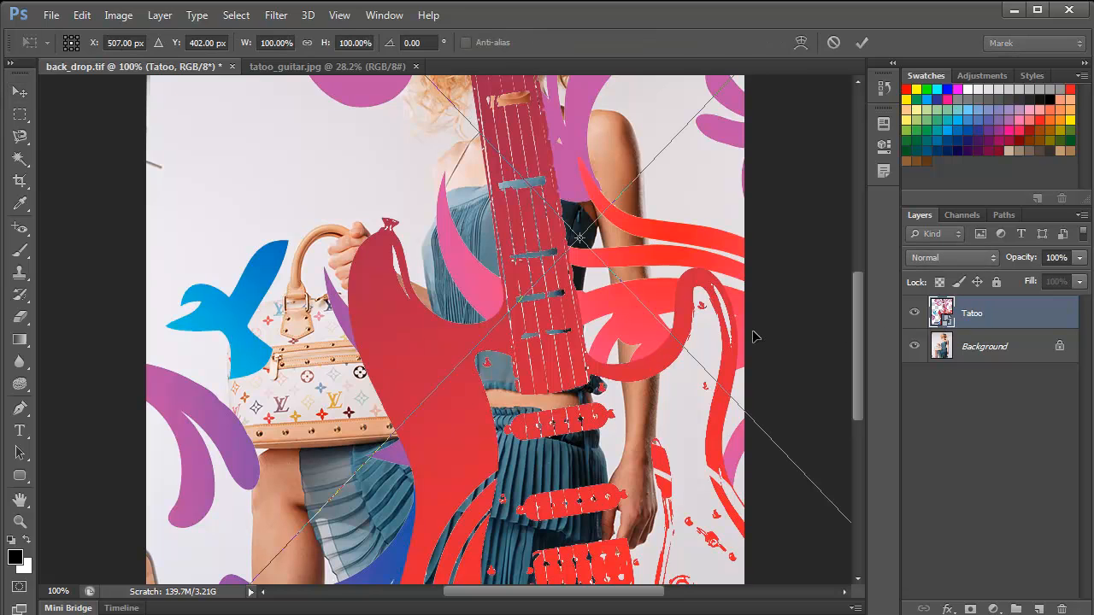
pyautogui.scroll(-5, 838, 352)
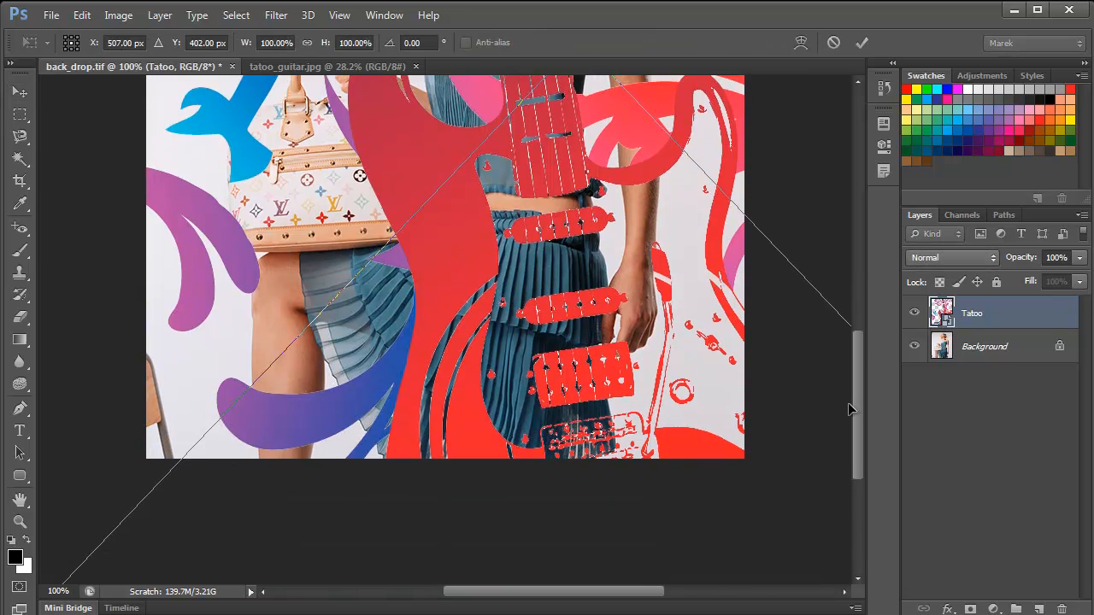
pyautogui.scroll(-3, 856, 407)
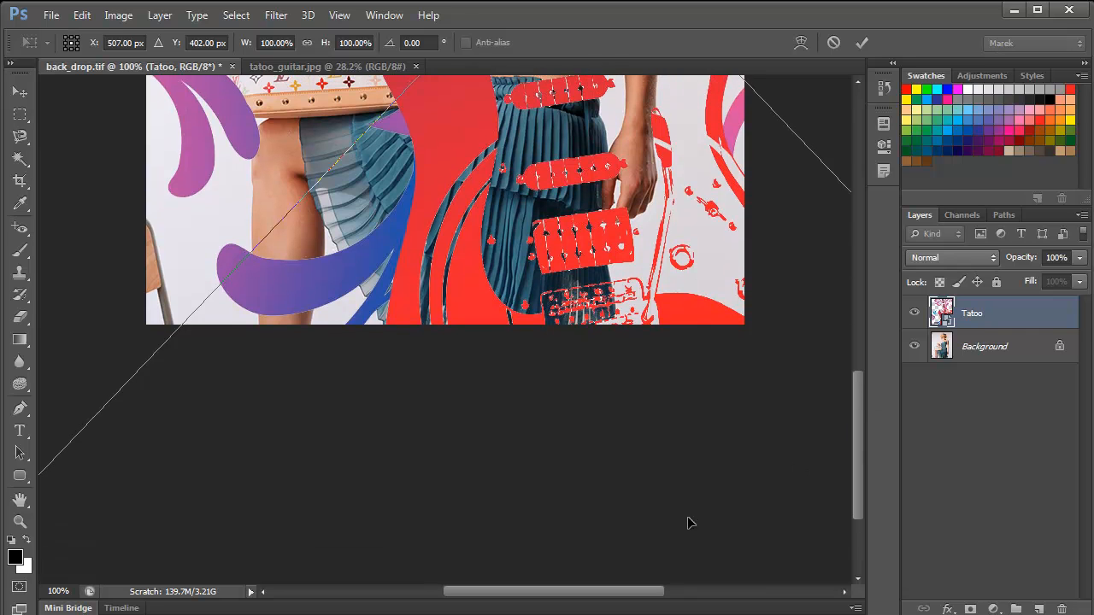
pyautogui.moveTo(721, 476); pyautogui.dragTo(488, 401)
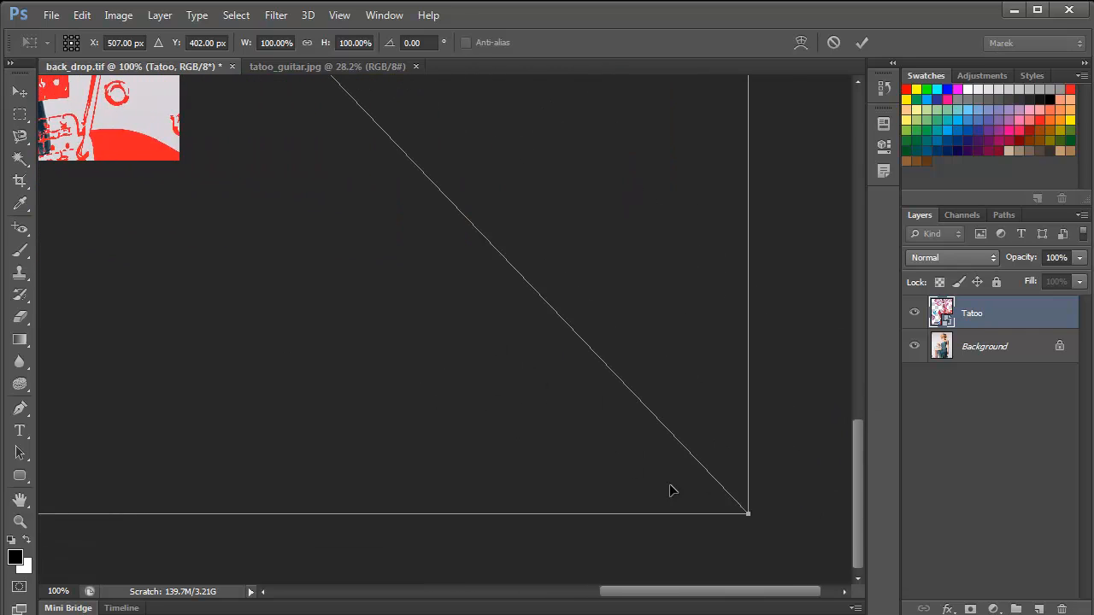
pyautogui.moveTo(744, 513); pyautogui.dragTo(299, 162)
pyautogui.moveTo(335, 206); pyautogui.dragTo(576, 439)
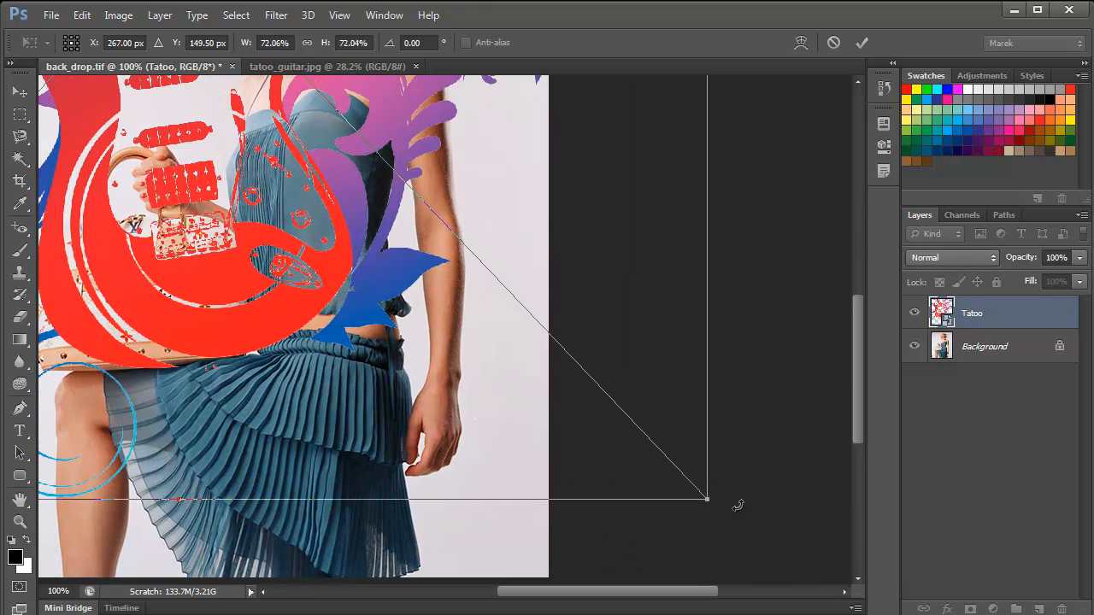
pyautogui.moveTo(699, 496); pyautogui.dragTo(295, 192)
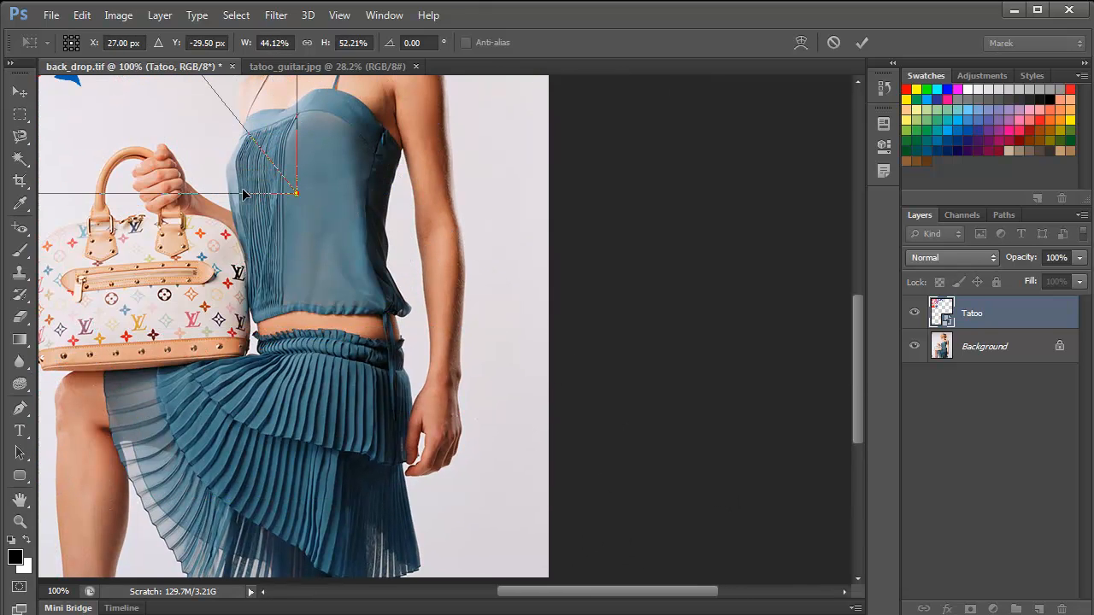
pyautogui.hotkey('ctrl', 'z')
# - Reduce the guitar artwork to about 13% and position it over the woman's upper chest and shoulder
pyautogui.moveTo(708, 499); pyautogui.dragTo(349, 124)
pyautogui.moveTo(268, 183); pyautogui.dragTo(429, 317)
pyautogui.moveTo(193, 130); pyautogui.dragTo(494, 311)
pyautogui.moveTo(757, 472); pyautogui.dragTo(393, 184)
pyautogui.moveTo(305, 131); pyautogui.dragTo(480, 357)
pyautogui.moveTo(628, 398); pyautogui.dragTo(432, 187)
pyautogui.moveTo(338, 142); pyautogui.dragTo(479, 276)
pyautogui.hotkey('ctrl', '+')
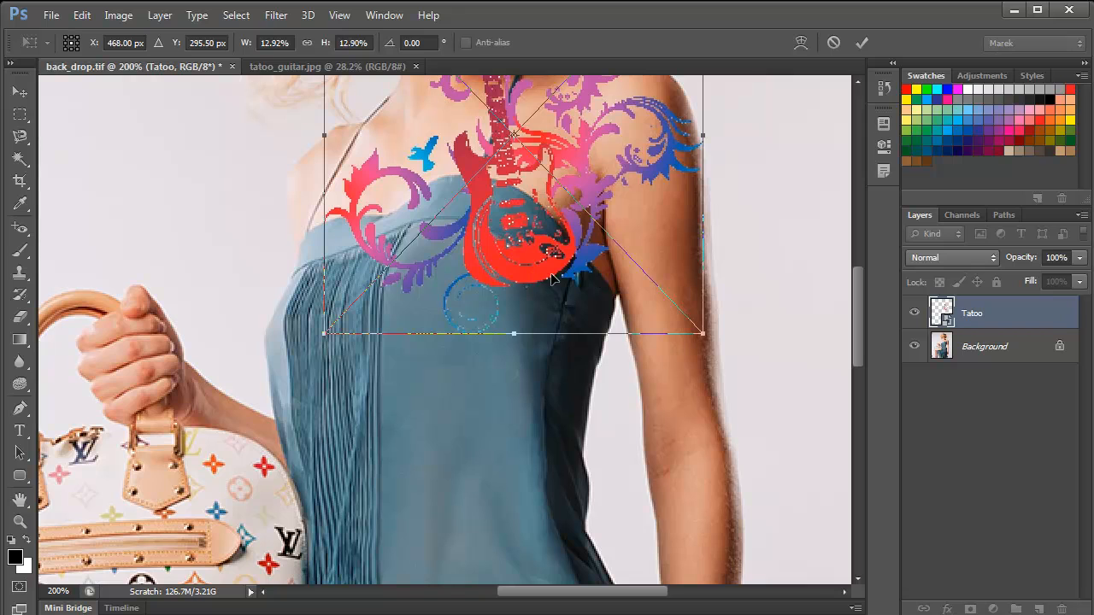
# - Shrink the guitar to about 5.9%, place it on the woman's upper arm and rotate it about -1.9°
pyautogui.moveTo(525, 221); pyautogui.dragTo(581, 371)
pyautogui.moveTo(759, 484); pyautogui.dragTo(552, 267)
pyautogui.moveTo(624, 368); pyautogui.dragTo(533, 354)
pyautogui.moveTo(407, 220); pyautogui.dragTo(580, 271)
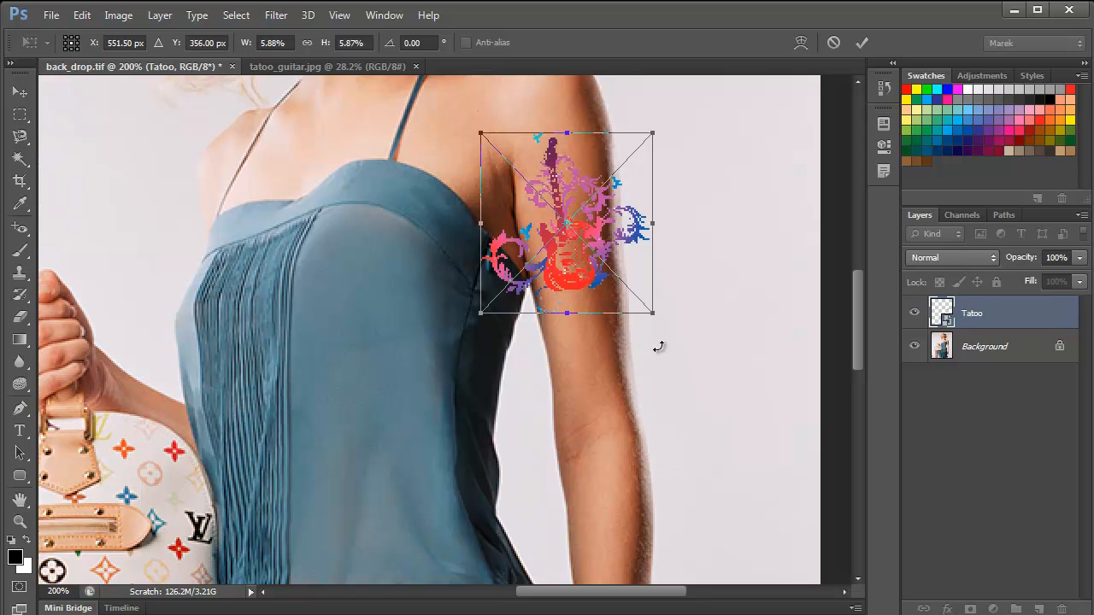
pyautogui.moveTo(666, 327); pyautogui.dragTo(664, 319)
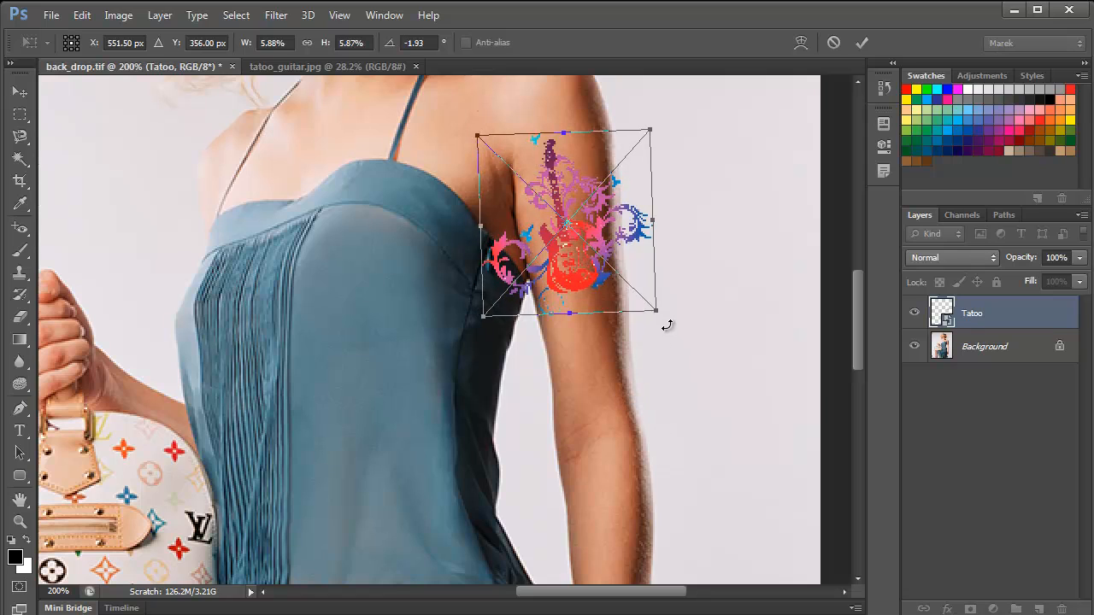
pyautogui.click(862, 42)
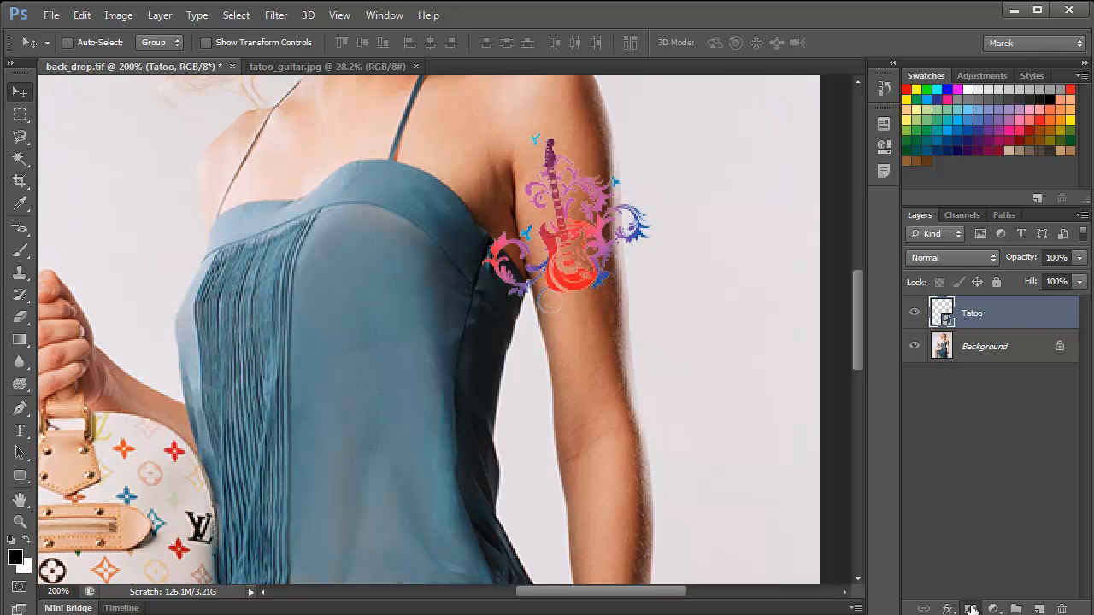
# - Add a layer mask to Tatoo and paint black with a size 7 brush over the artwork extending past both arm edges
pyautogui.click(971, 609)
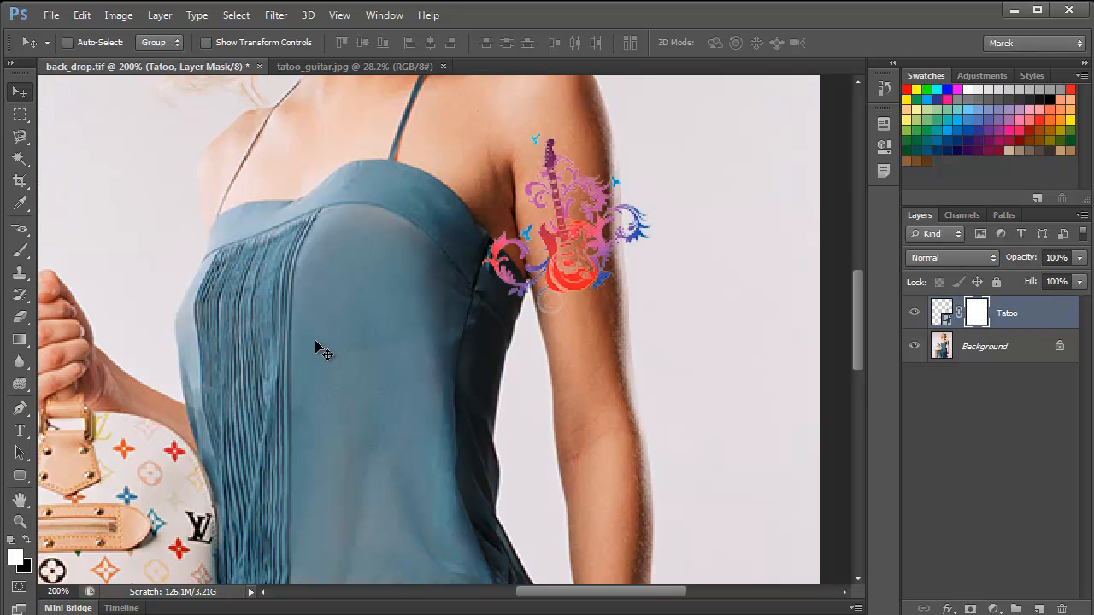
pyautogui.hotkey('ctrl', '+')
pyautogui.moveTo(595, 295); pyautogui.dragTo(589, 416)
pyautogui.click(21, 251)
pyautogui.rightClick(24, 257)
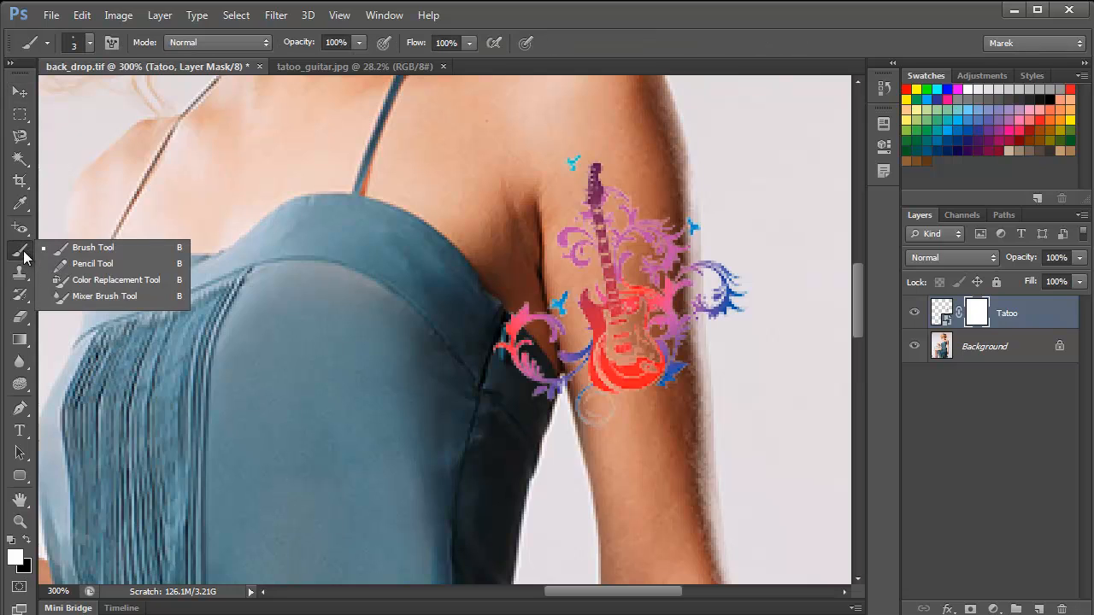
pyautogui.click(89, 248)
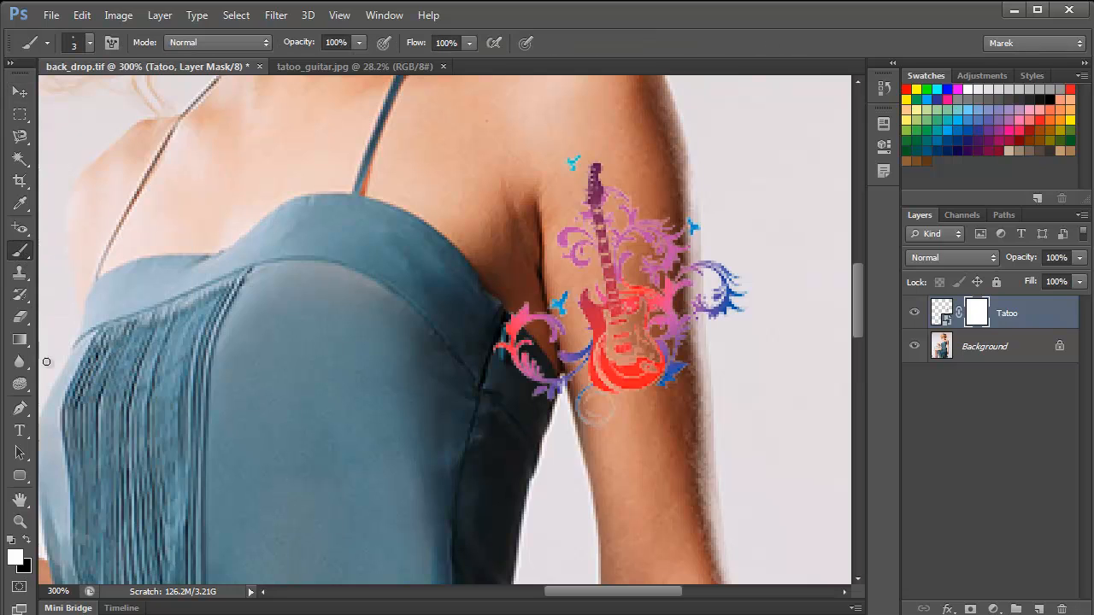
pyautogui.click(27, 540)
pyautogui.moveTo(505, 315)
pyautogui.mouseDown()
pyautogui.moveTo(499, 357)
pyautogui.moveTo(507, 317)
pyautogui.moveTo(520, 377)
pyautogui.moveTo(520, 302)
pyautogui.moveTo(530, 352)
pyautogui.moveTo(561, 398)
pyautogui.moveTo(545, 334)
pyautogui.mouseUp()
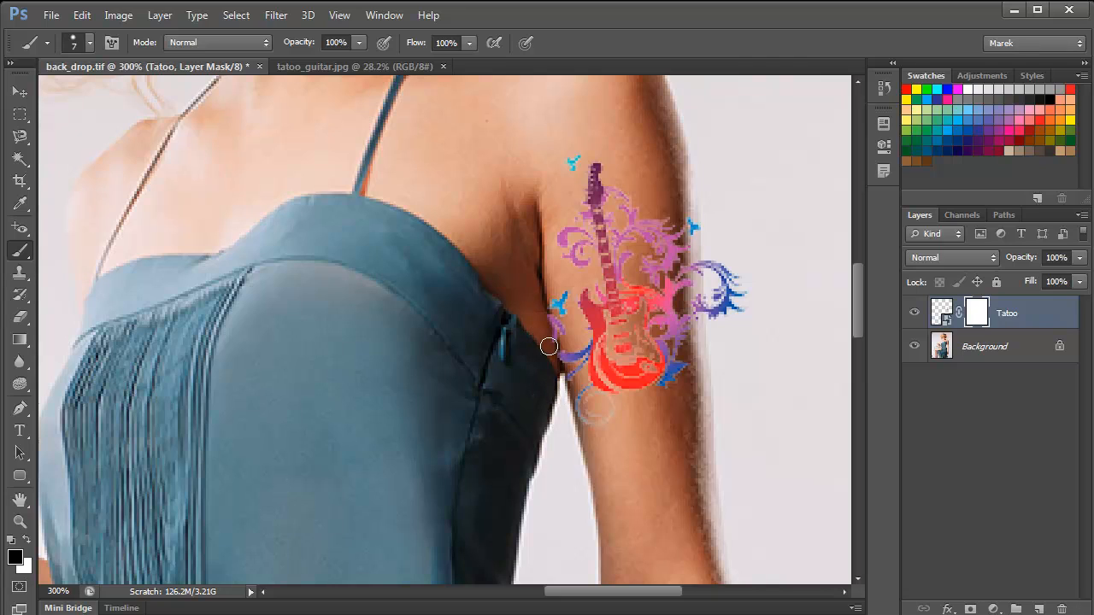
pyautogui.moveTo(747, 251)
pyautogui.mouseDown()
pyautogui.moveTo(740, 308)
pyautogui.moveTo(712, 259)
pyautogui.moveTo(710, 307)
pyautogui.moveTo(701, 280)
pyautogui.moveTo(708, 338)
pyautogui.moveTo(718, 324)
pyautogui.moveTo(692, 214)
pyautogui.moveTo(705, 293)
pyautogui.mouseUp()
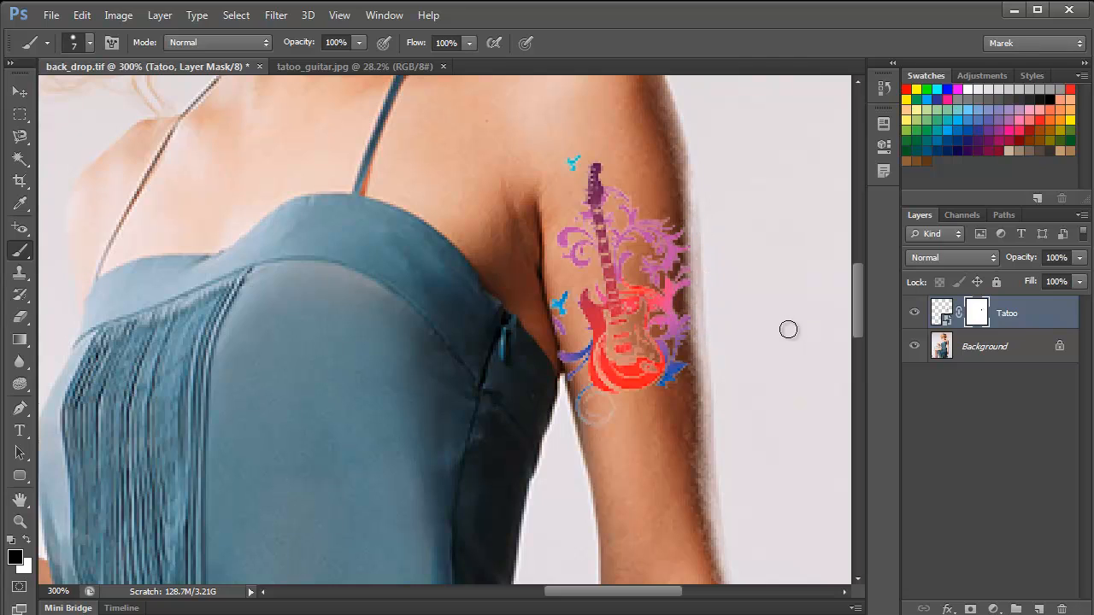
# - Add a Black & White adjustment layer above Tatoo and clip it to that layer
pyautogui.click(941, 312)
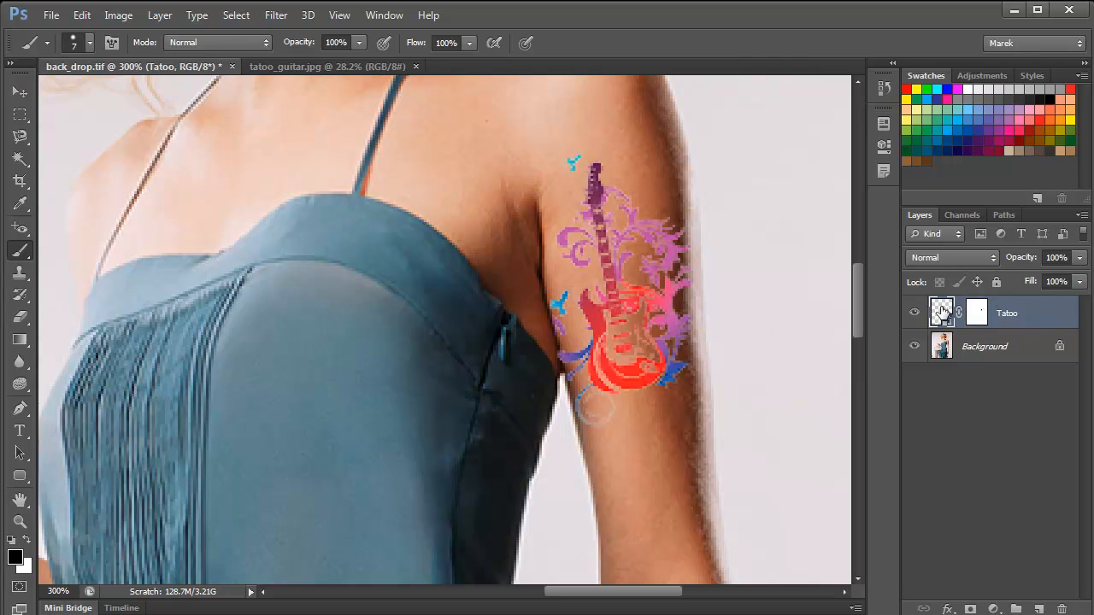
pyautogui.click(982, 77)
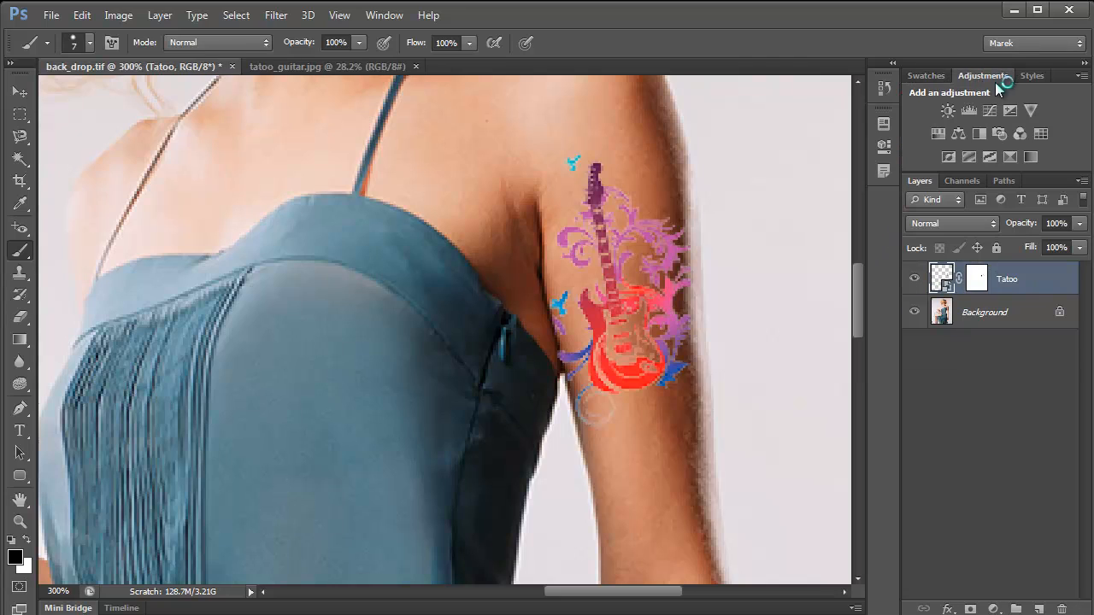
pyautogui.click(979, 134)
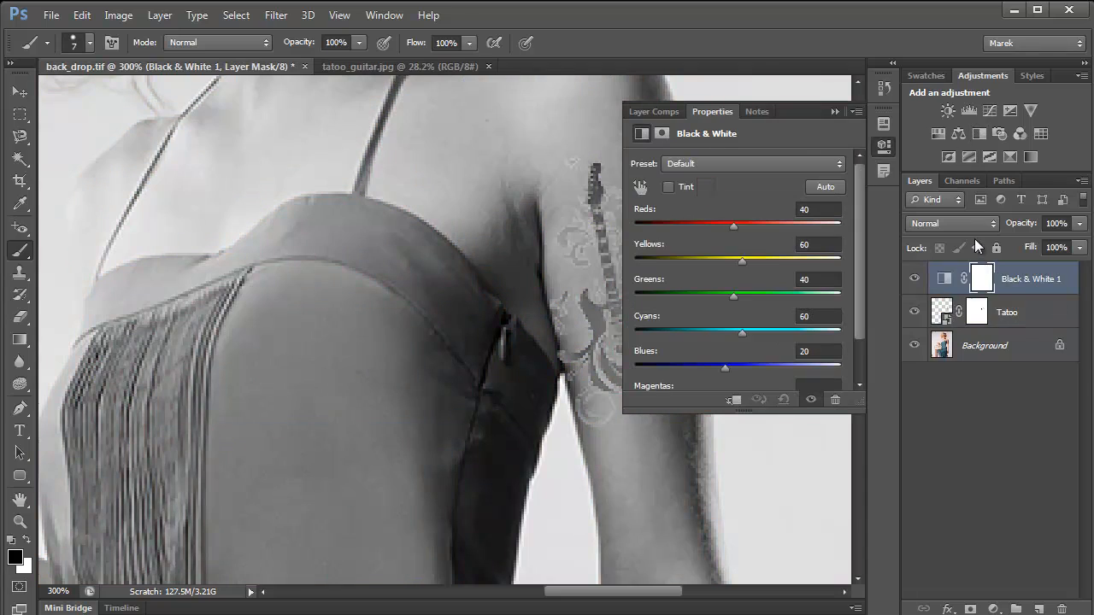
pyautogui.click(734, 401)
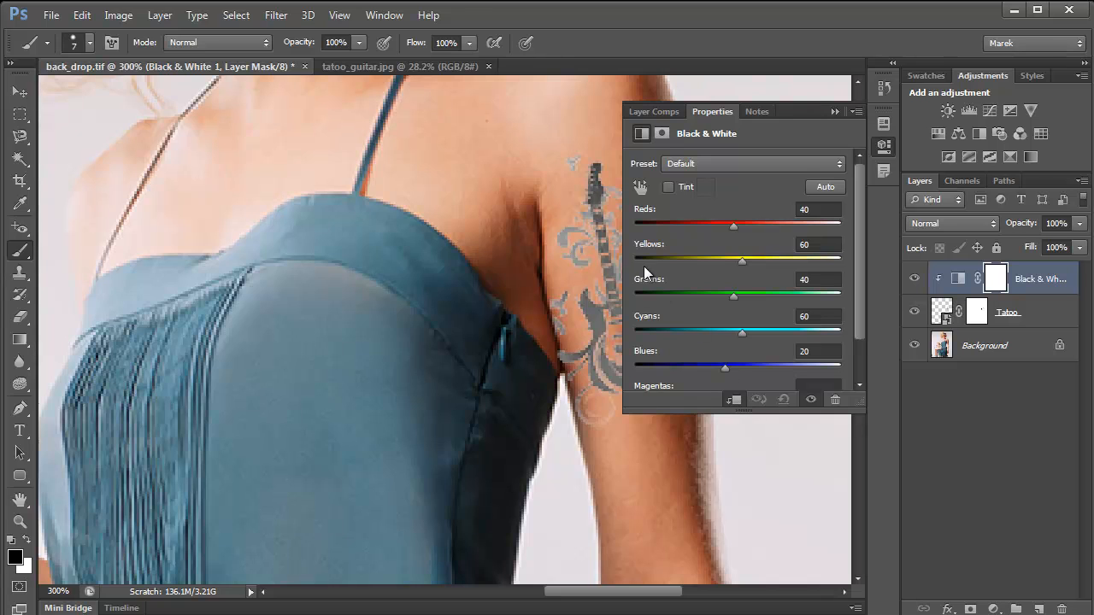
# - Try the Black & White presets on the tattoo and settle on Maximum Black
pyautogui.click(840, 162)
pyautogui.click(737, 208)
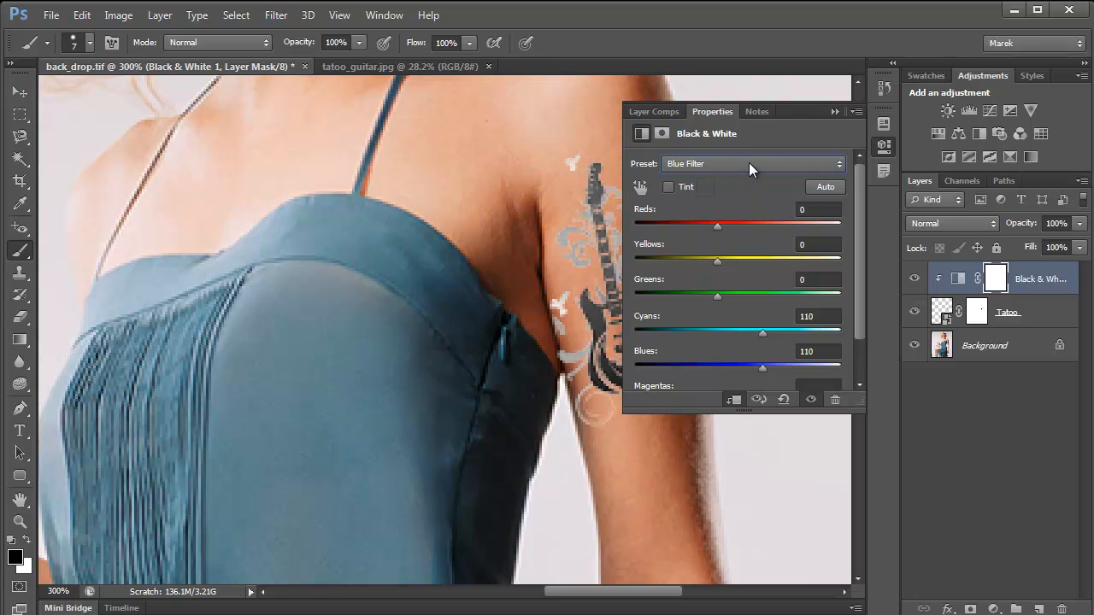
pyautogui.press('Down')
pyautogui.press('Down')
pyautogui.press('Down')
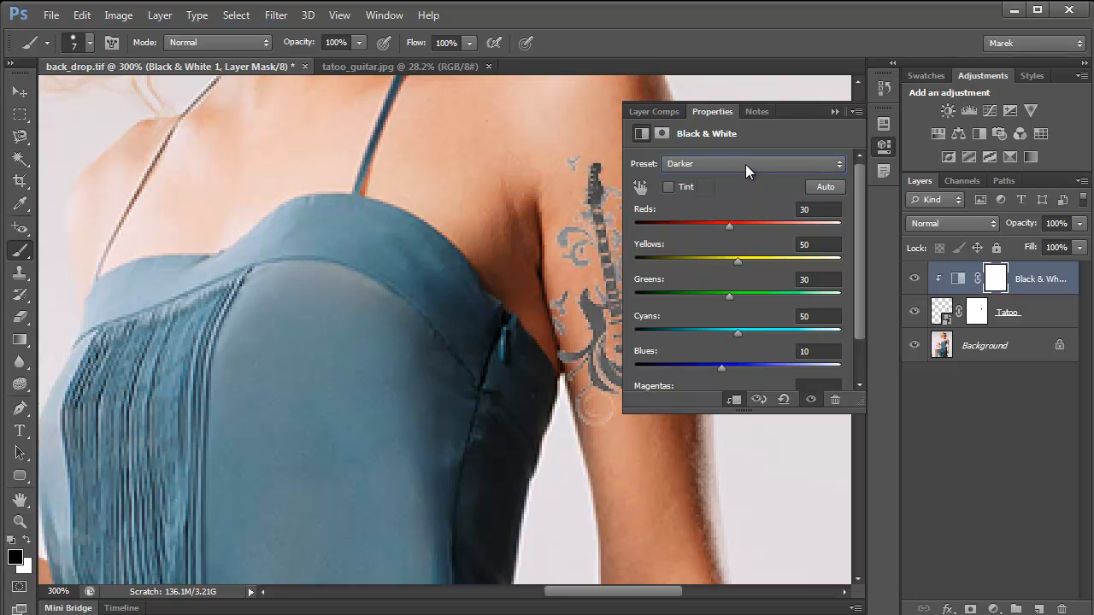
pyautogui.press('Down')
pyautogui.press('Down')
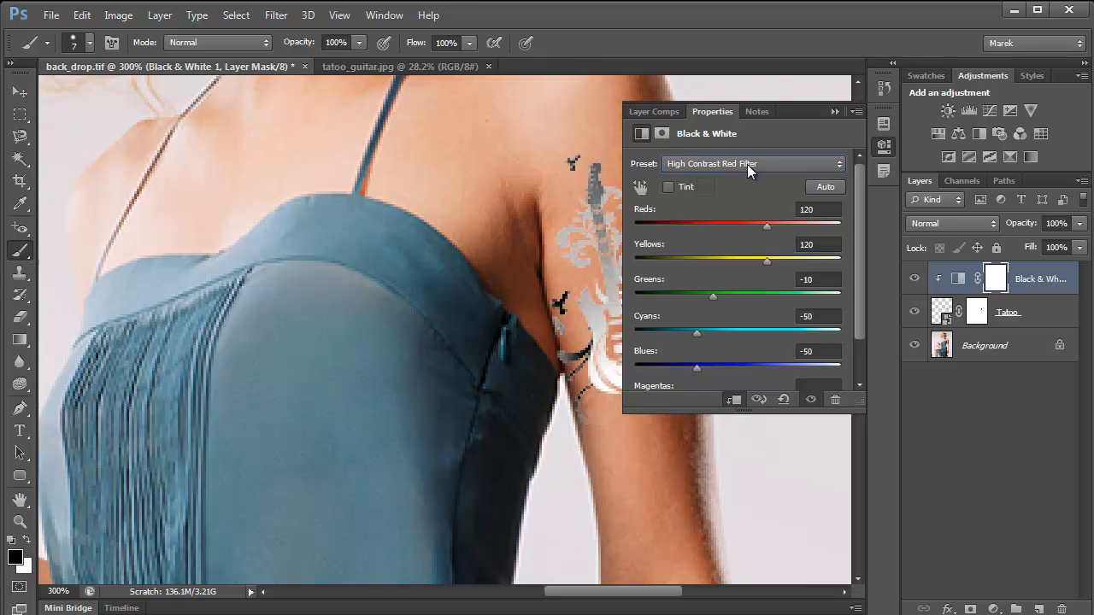
pyautogui.press('Down')
pyautogui.press('Down')
pyautogui.press('Down')
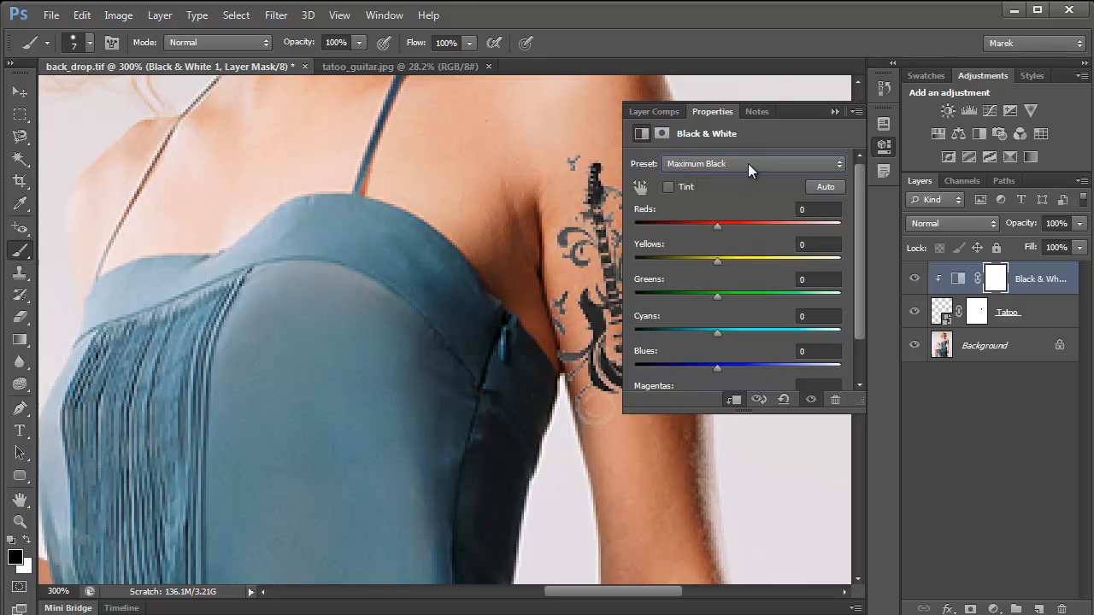
pyautogui.press('Up')
pyautogui.click(831, 113)
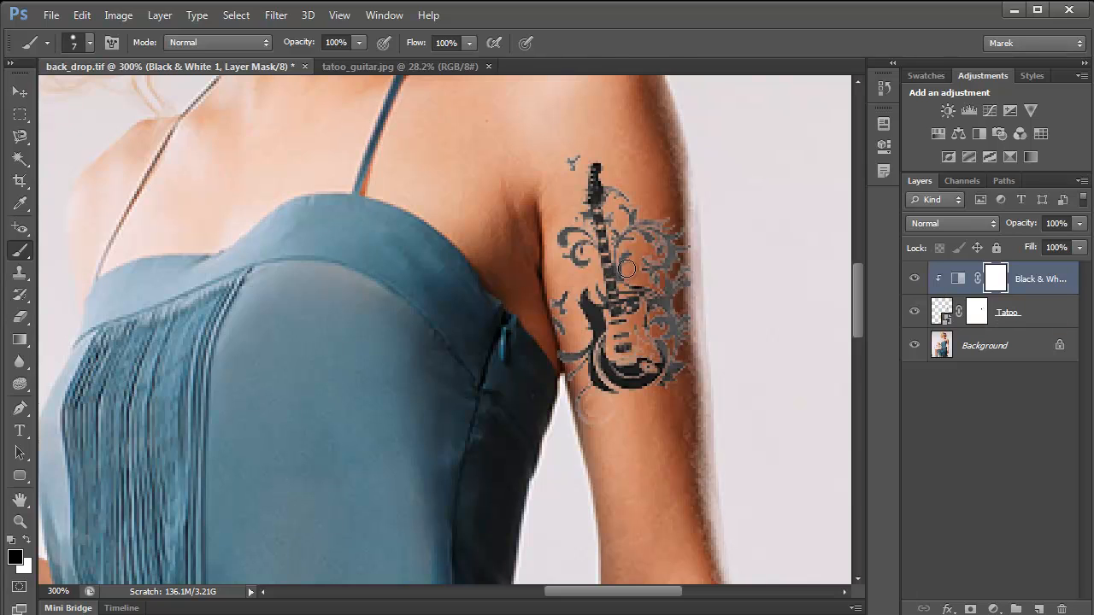
# - Try to apply a Warp transform to the Tatoo smart object while its layer mask is still linked
pyautogui.click(942, 313)
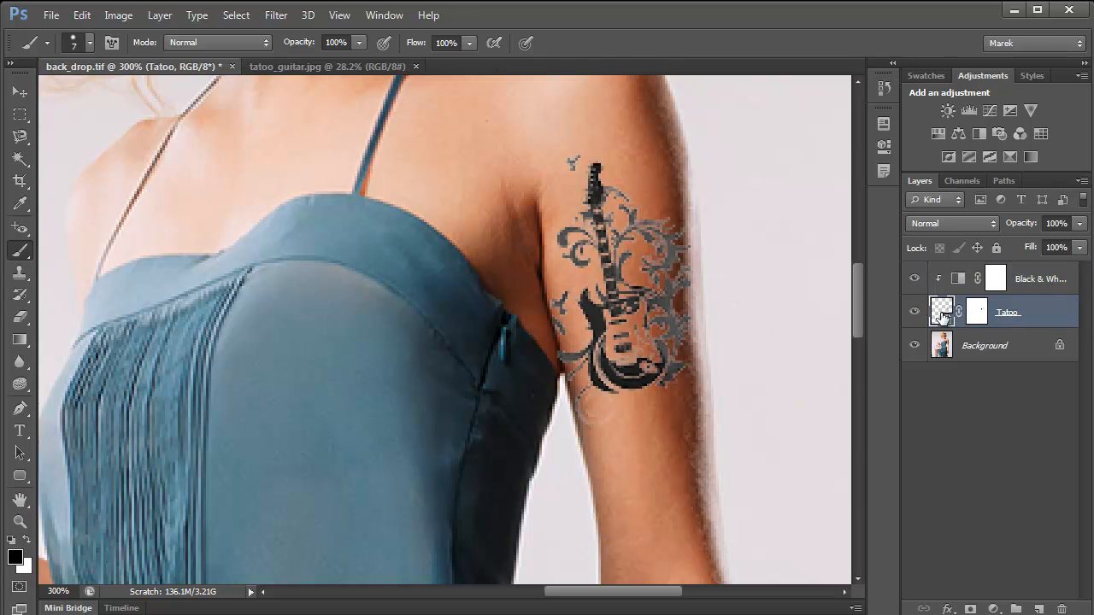
pyautogui.click(82, 15)
pyautogui.moveTo(284, 349)
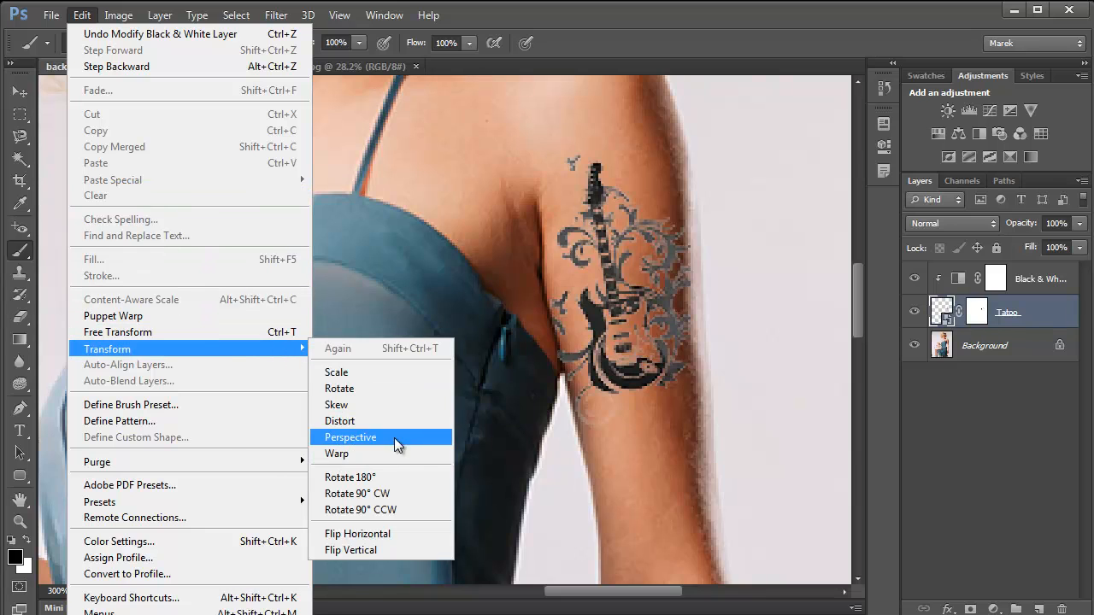
pyautogui.click(383, 454)
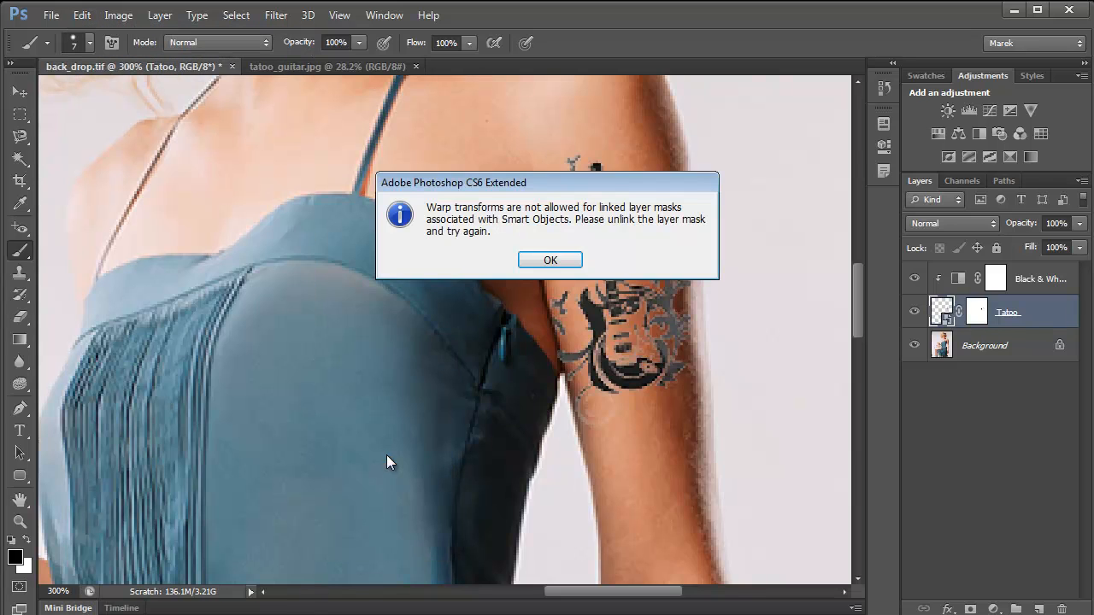
pyautogui.click(551, 261)
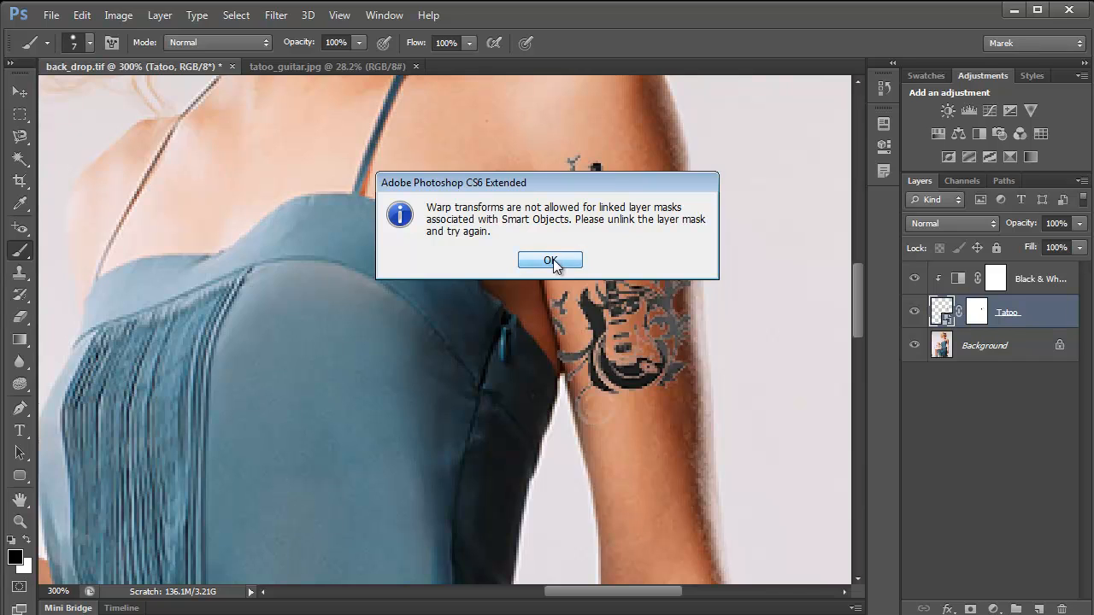
# - Warp the guitar with its layer mask temporarily unlinked, stretching the lower edge down and the upper edge up along the arm, and relink the mask
pyautogui.click(959, 311)
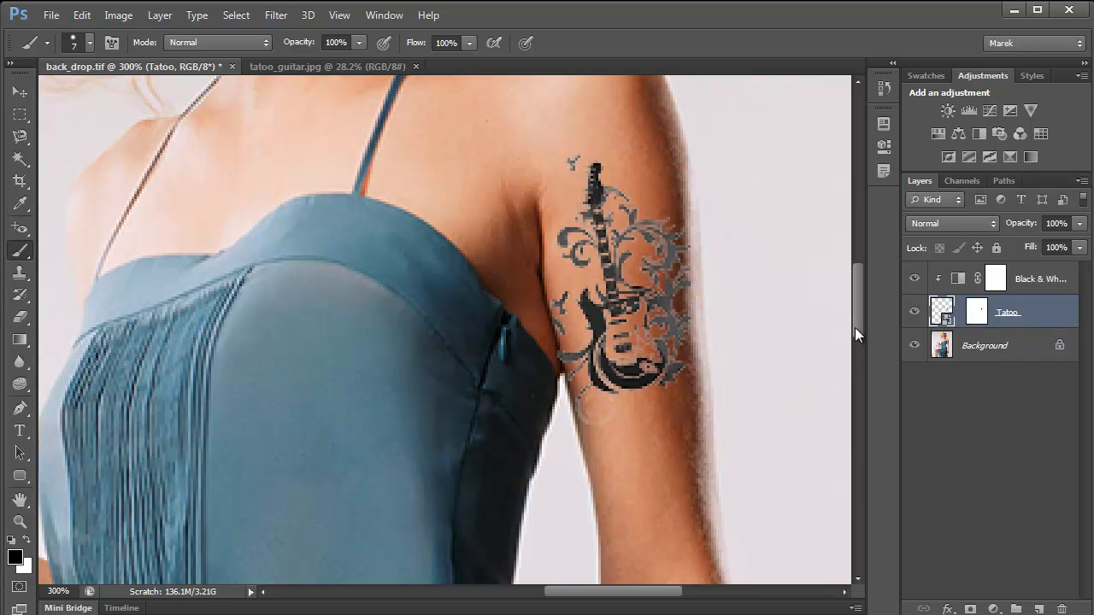
pyautogui.click(83, 19)
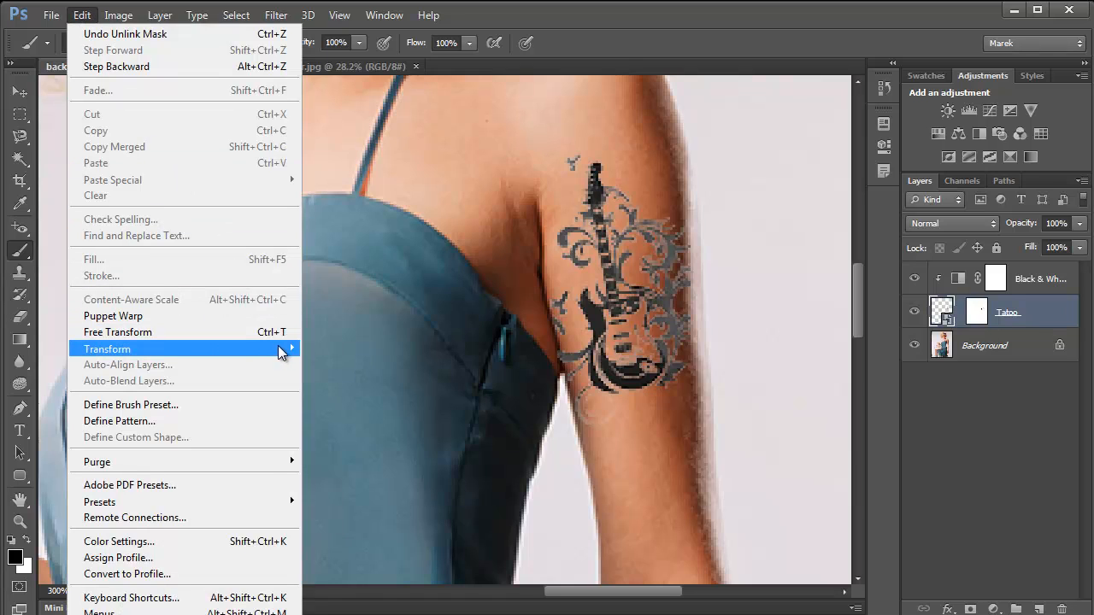
pyautogui.moveTo(277, 349)
pyautogui.click(374, 453)
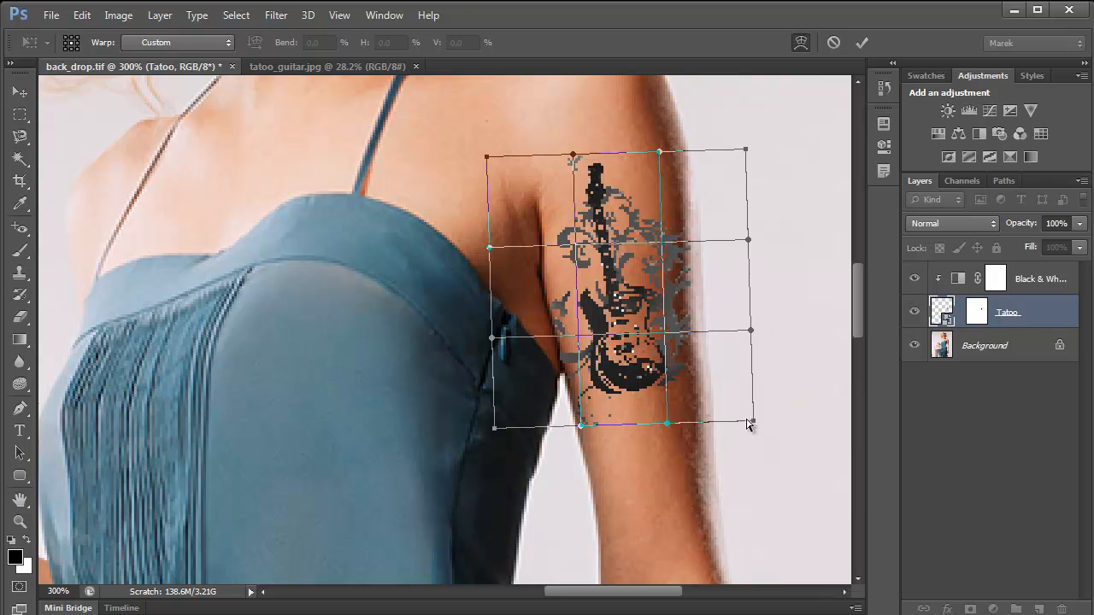
pyautogui.moveTo(753, 420); pyautogui.dragTo(752, 425)
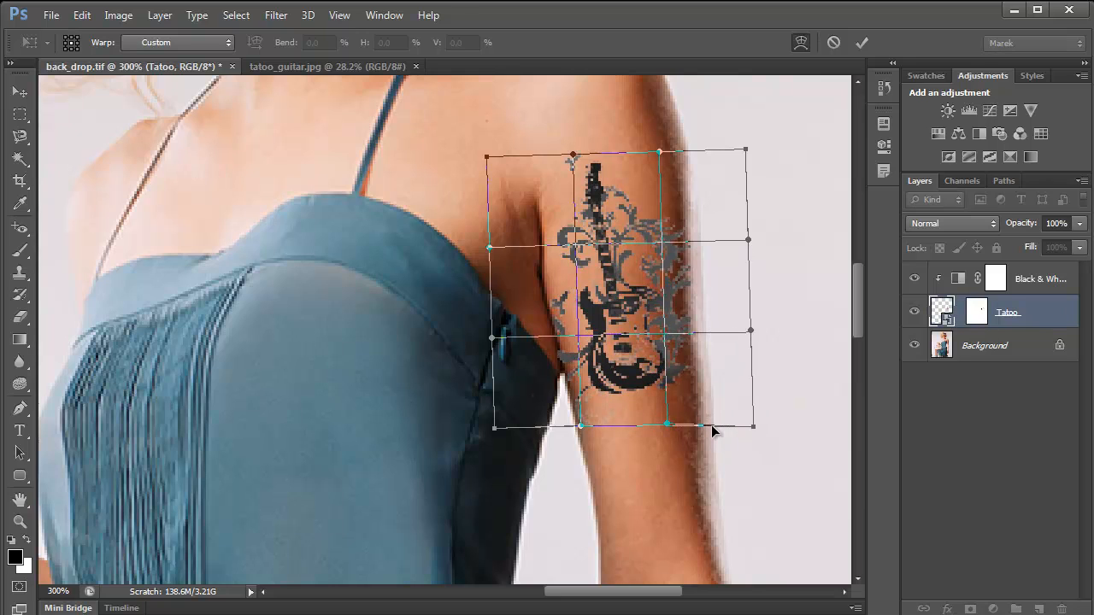
pyautogui.moveTo(583, 426); pyautogui.dragTo(588, 440)
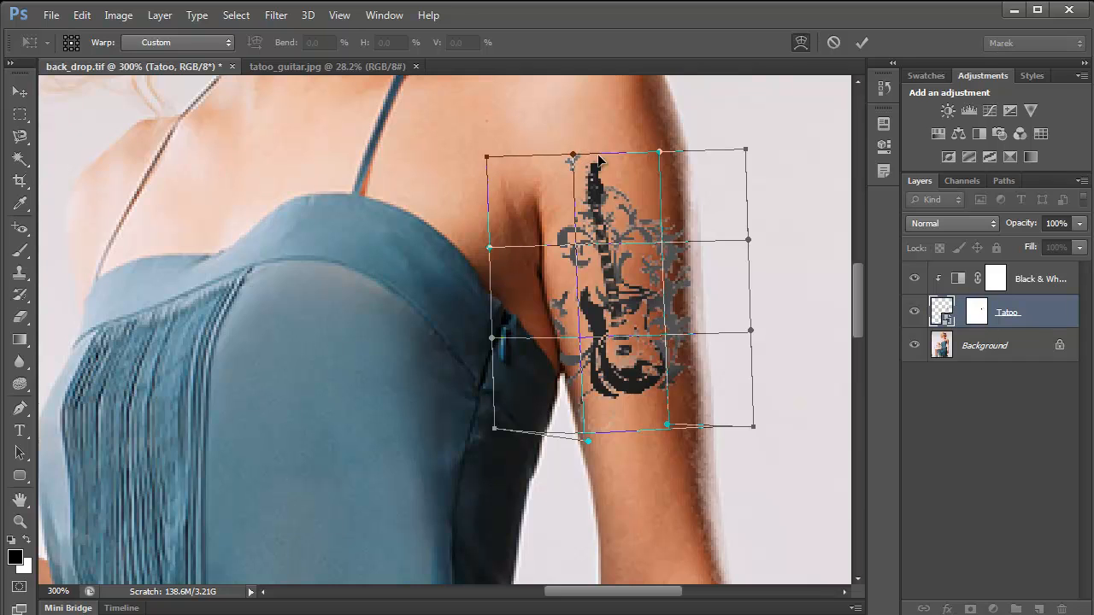
pyautogui.moveTo(660, 154); pyautogui.dragTo(646, 131)
pyautogui.click(860, 45)
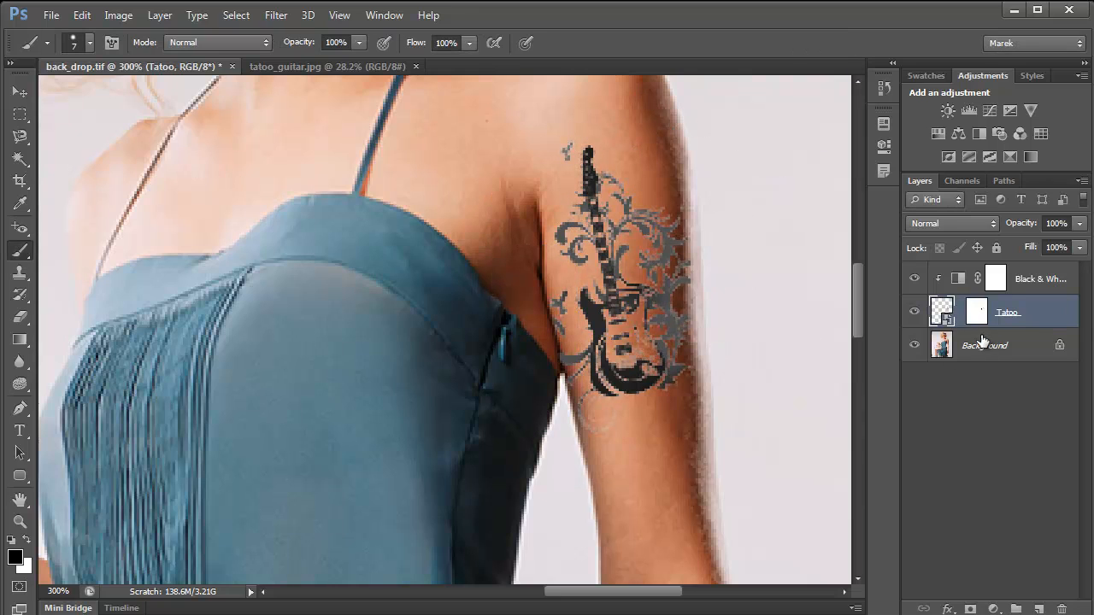
pyautogui.click(958, 312)
# - Compare the Multiply and Darken blend modes on the Tatoo layer and settle on Multiply
pyautogui.hotkey('ctrl', '-')
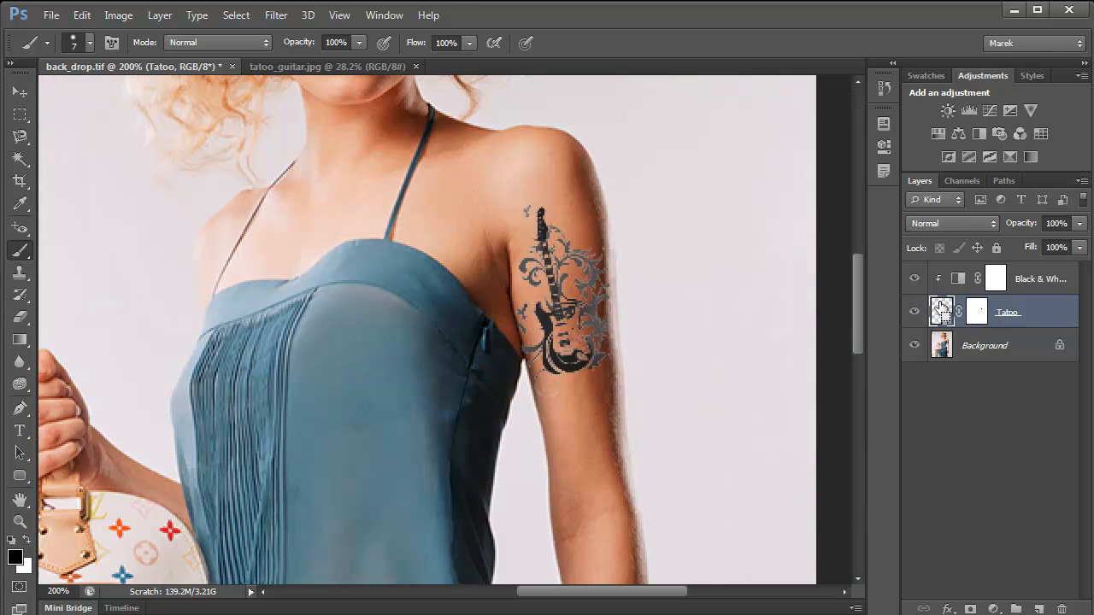
pyautogui.moveTo(625, 383); pyautogui.dragTo(654, 359)
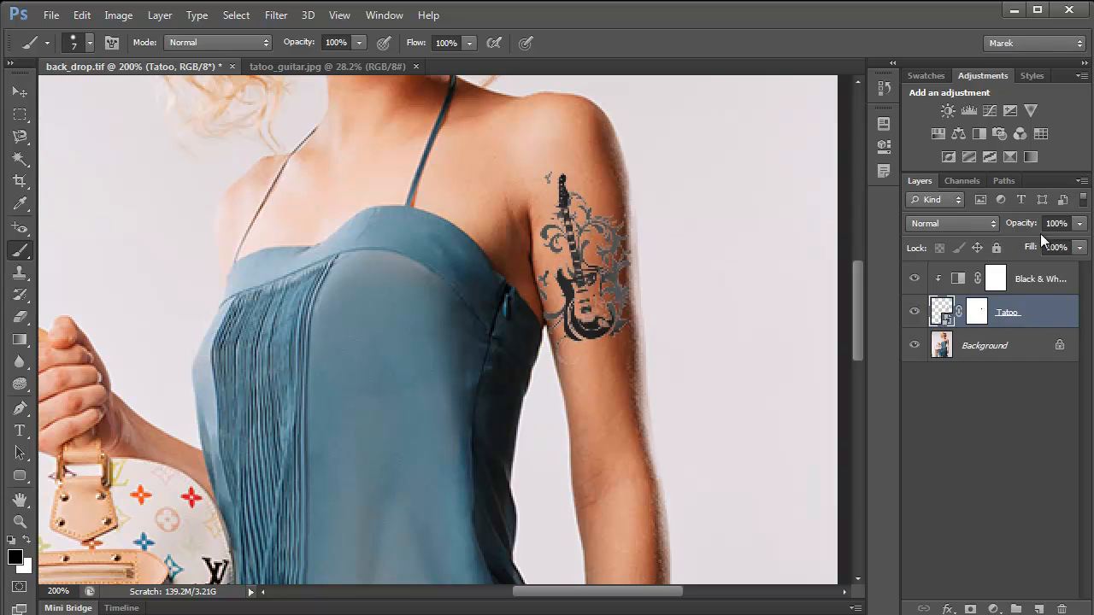
pyautogui.click(996, 223)
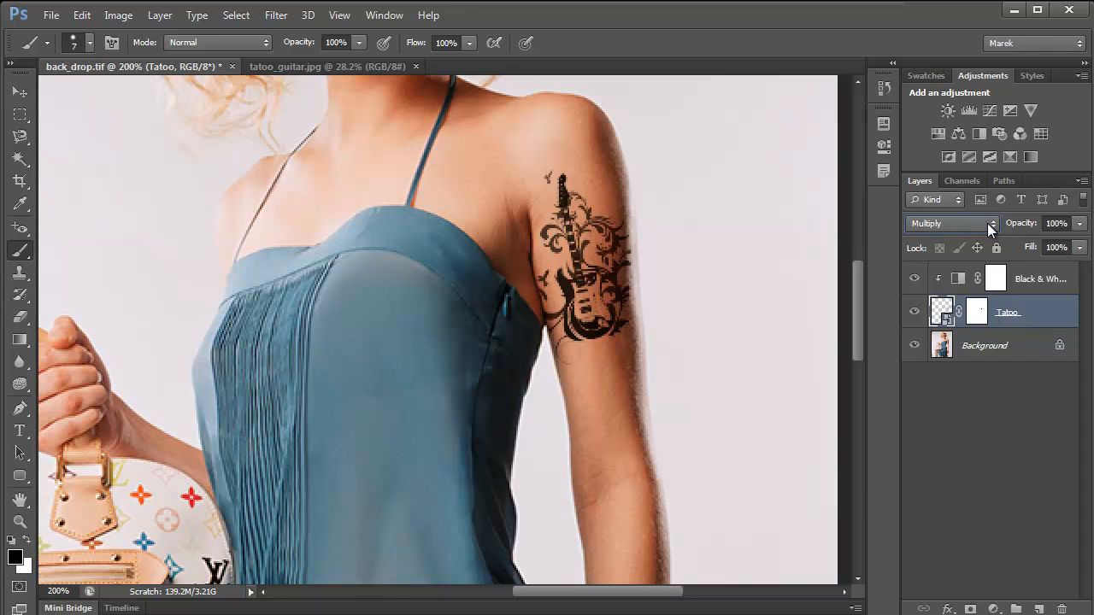
pyautogui.click(986, 223)
pyautogui.click(936, 51)
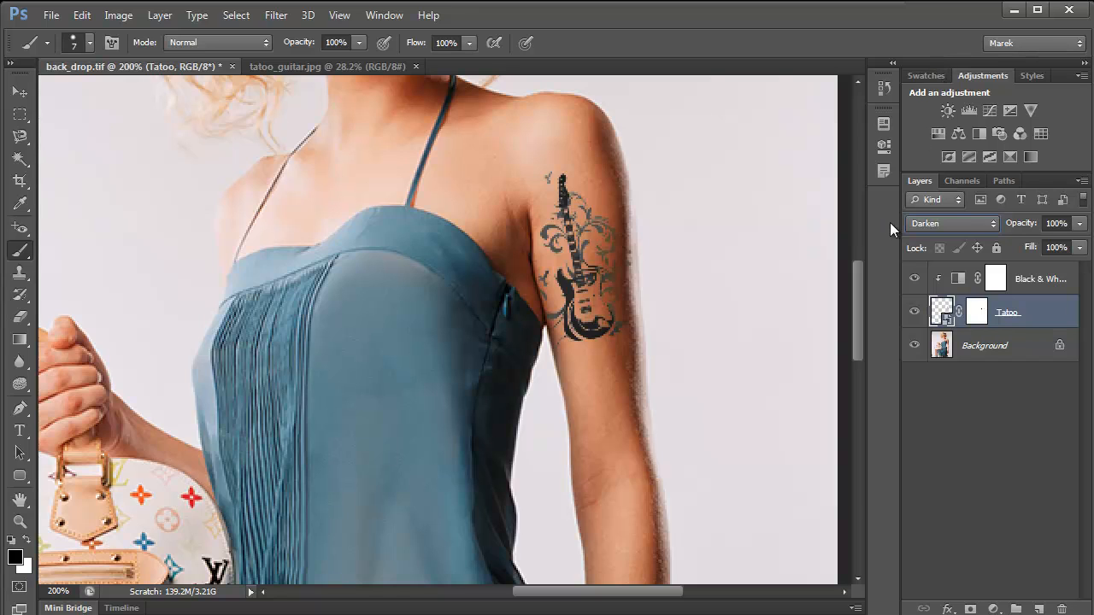
pyautogui.click(977, 224)
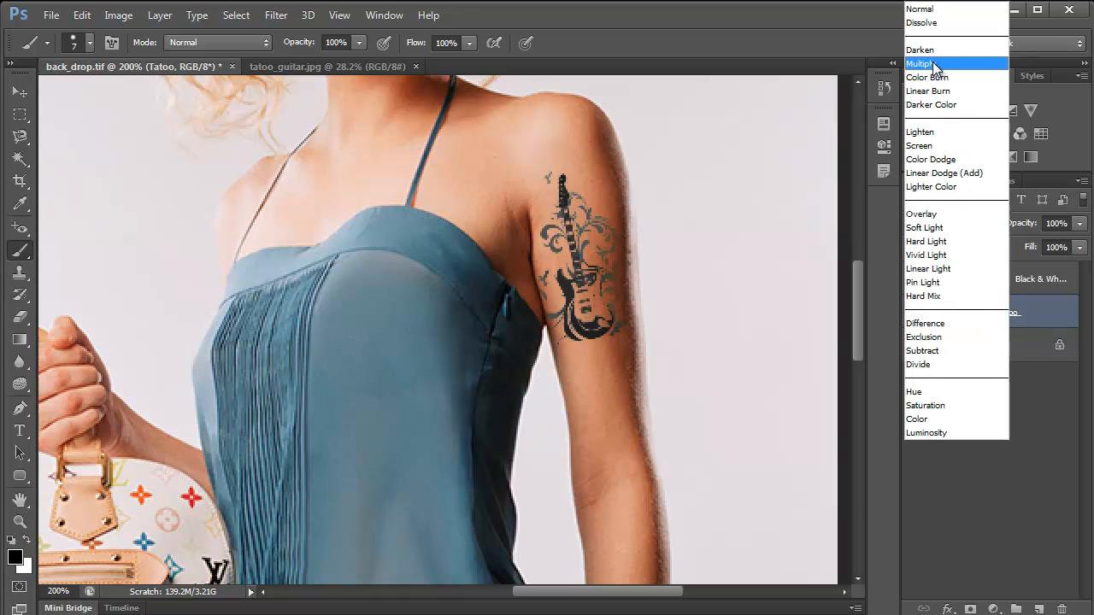
pyautogui.click(936, 62)
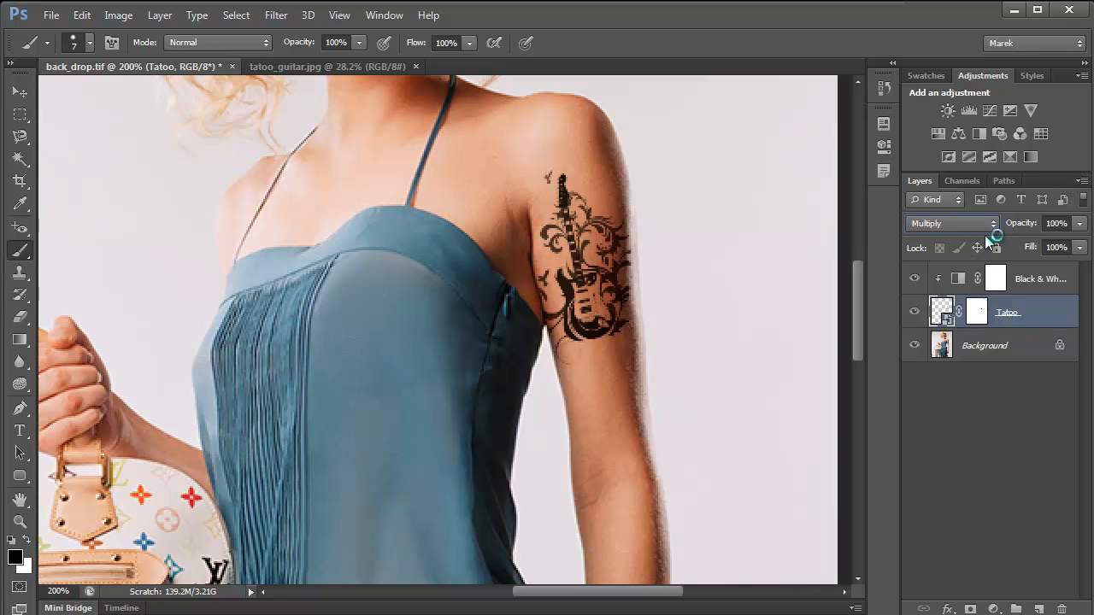
# - Lower the Tatoo layer's opacity so the skin tone shows through the ink, and deselect all layers
pyautogui.click(1079, 223)
pyautogui.moveTo(1080, 245); pyautogui.dragTo(1050, 240)
pyautogui.click(978, 393)
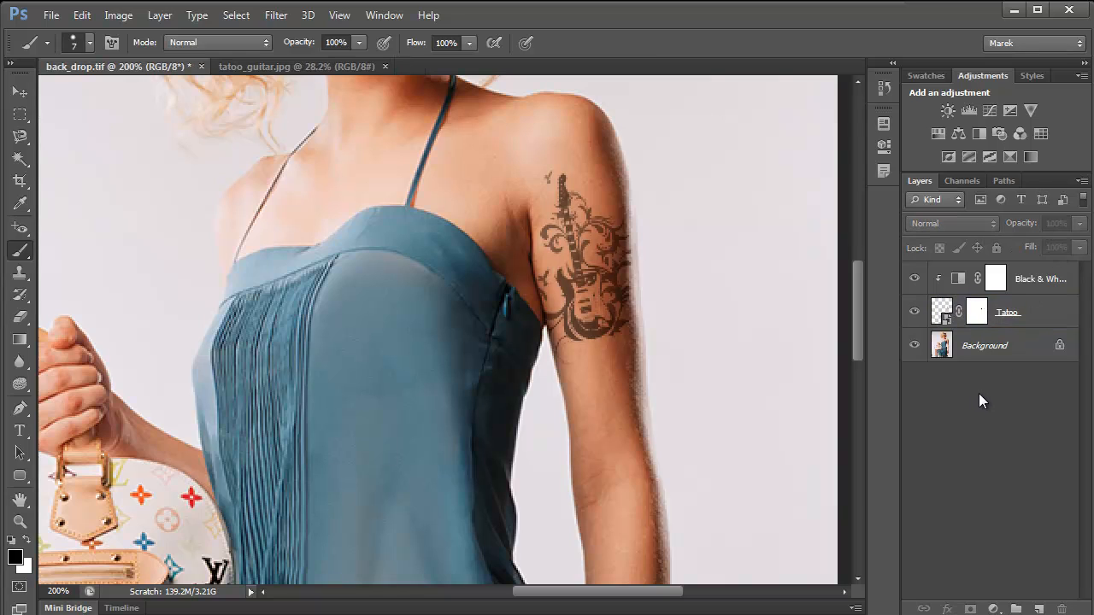
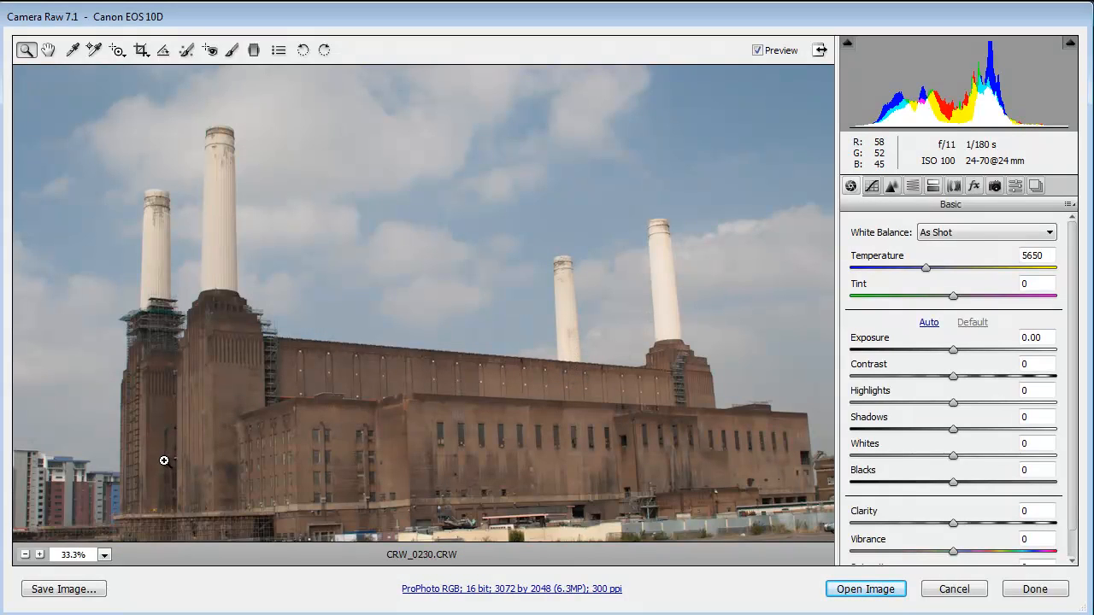
# - Set the power station photo's white balance to Flash and its tint to -18
pyautogui.click(39, 555)
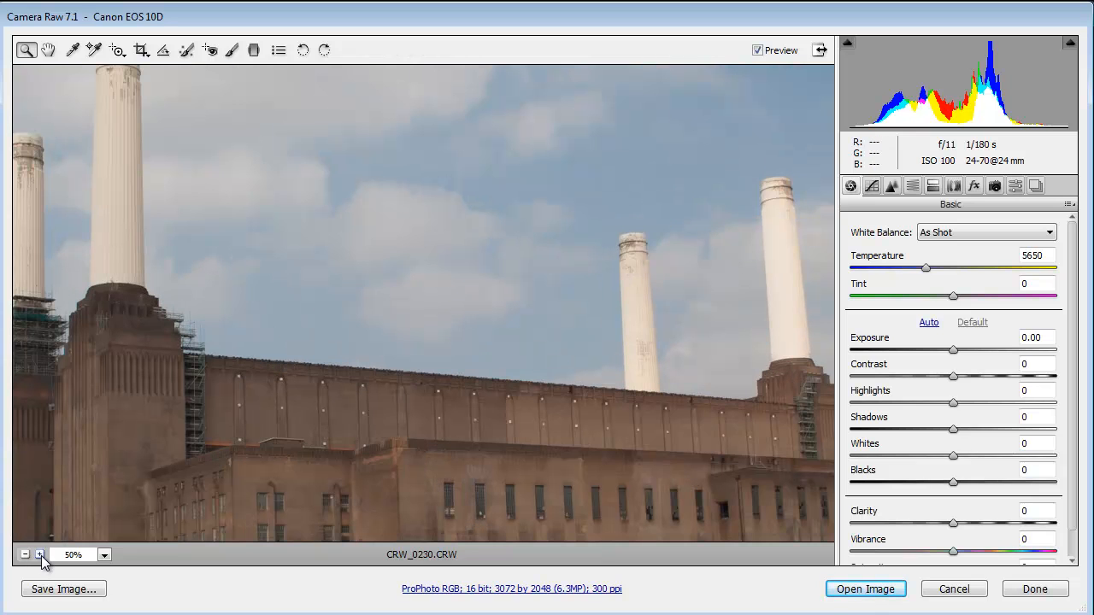
pyautogui.click(24, 555)
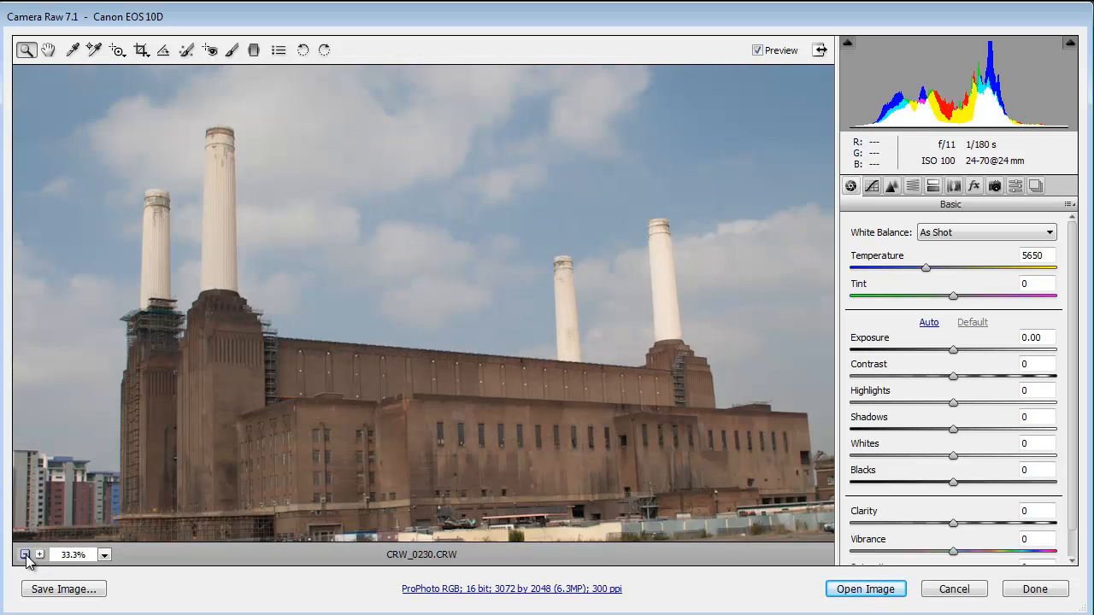
pyautogui.click(24, 555)
pyautogui.click(235, 521)
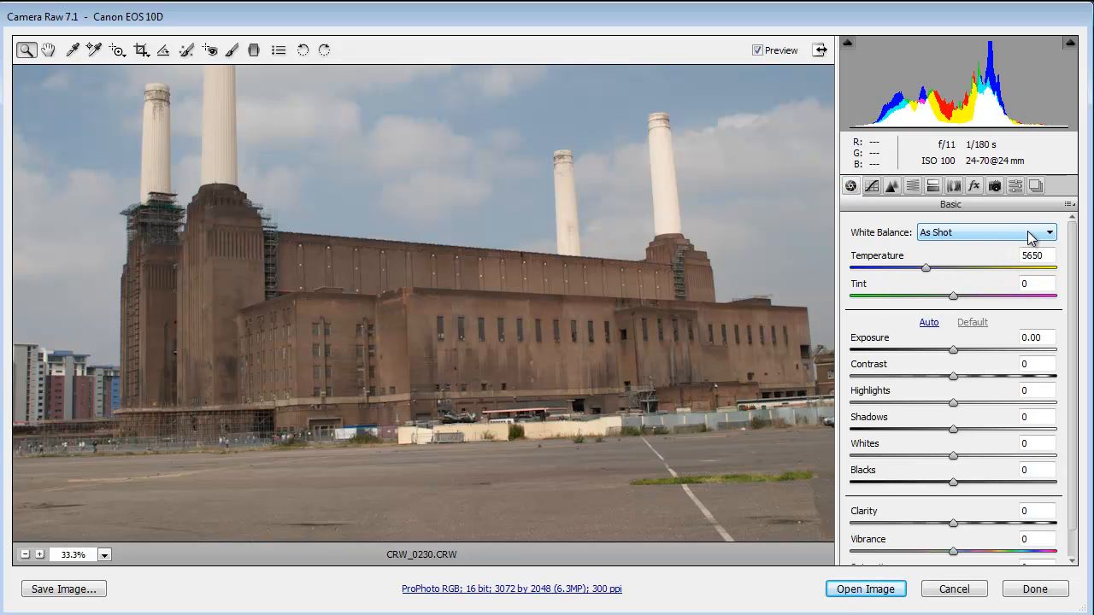
pyautogui.click(1022, 236)
pyautogui.click(946, 326)
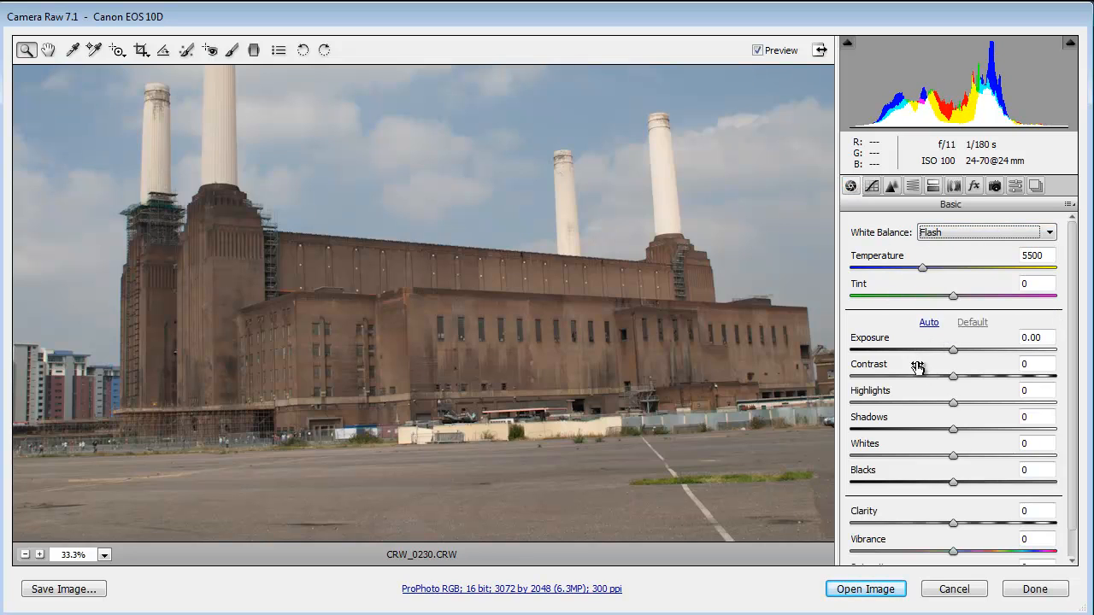
pyautogui.moveTo(954, 301); pyautogui.dragTo(934, 299)
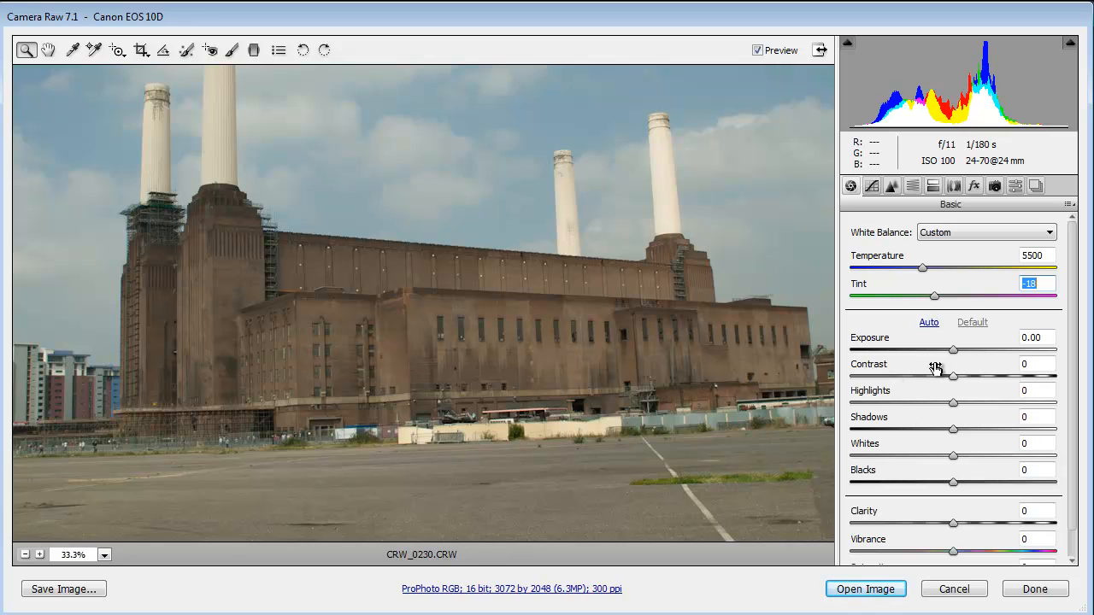
# - Set Exposure to +0.30, Highlights +50, Shadows -29, Whites +41, Blacks -23, Clarity +36 and Vibrance +11
pyautogui.moveTo(955, 355); pyautogui.dragTo(959, 354)
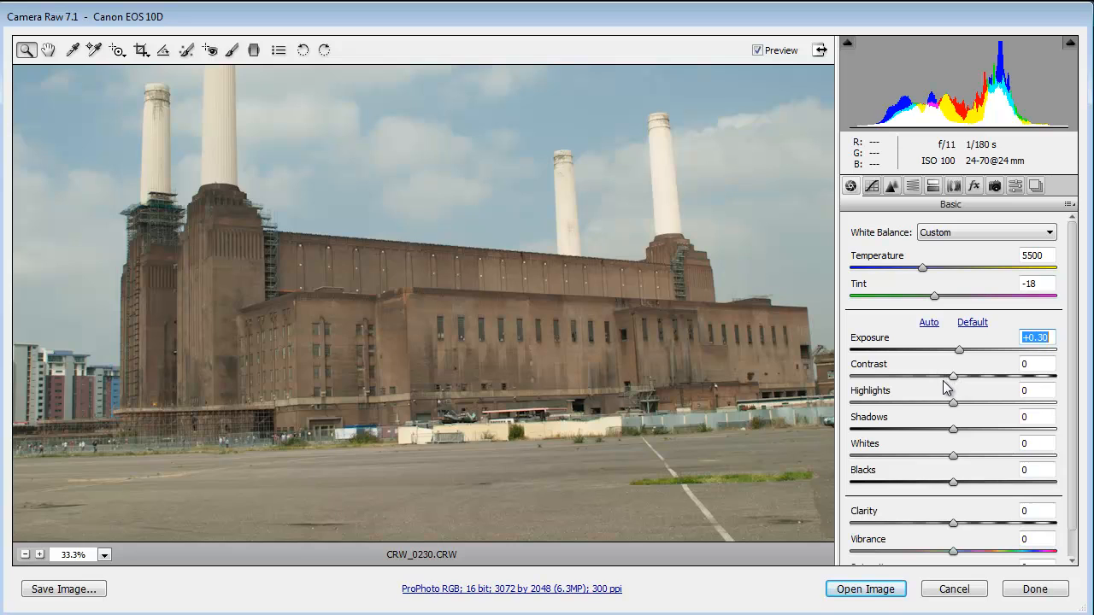
pyautogui.moveTo(953, 403); pyautogui.dragTo(931, 483)
pyautogui.moveTo(955, 523); pyautogui.dragTo(964, 551)
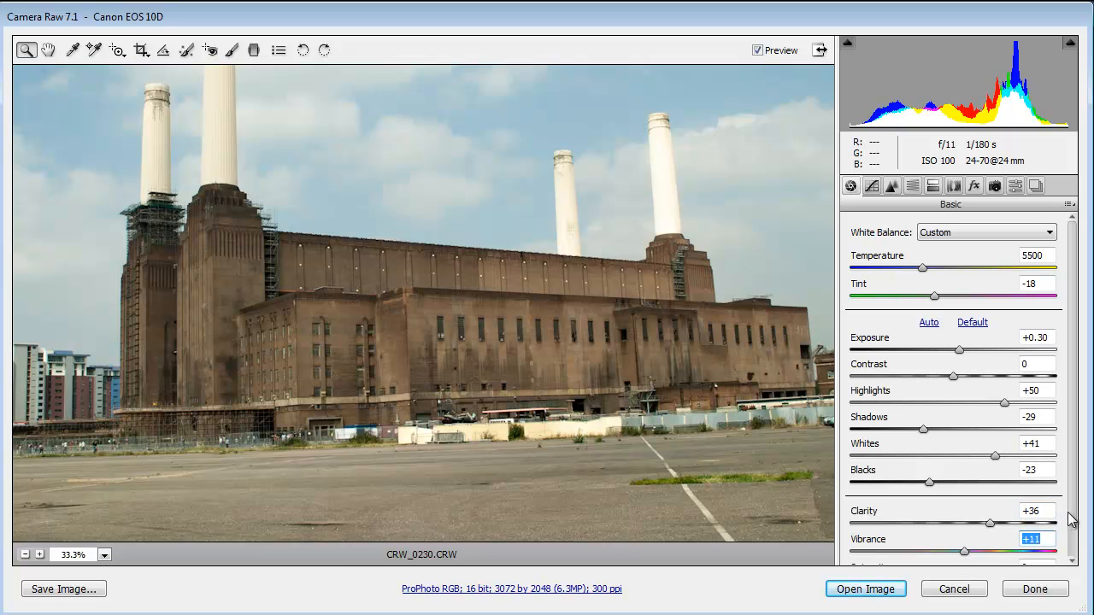
pyautogui.moveTo(1069, 516); pyautogui.dragTo(1070, 550)
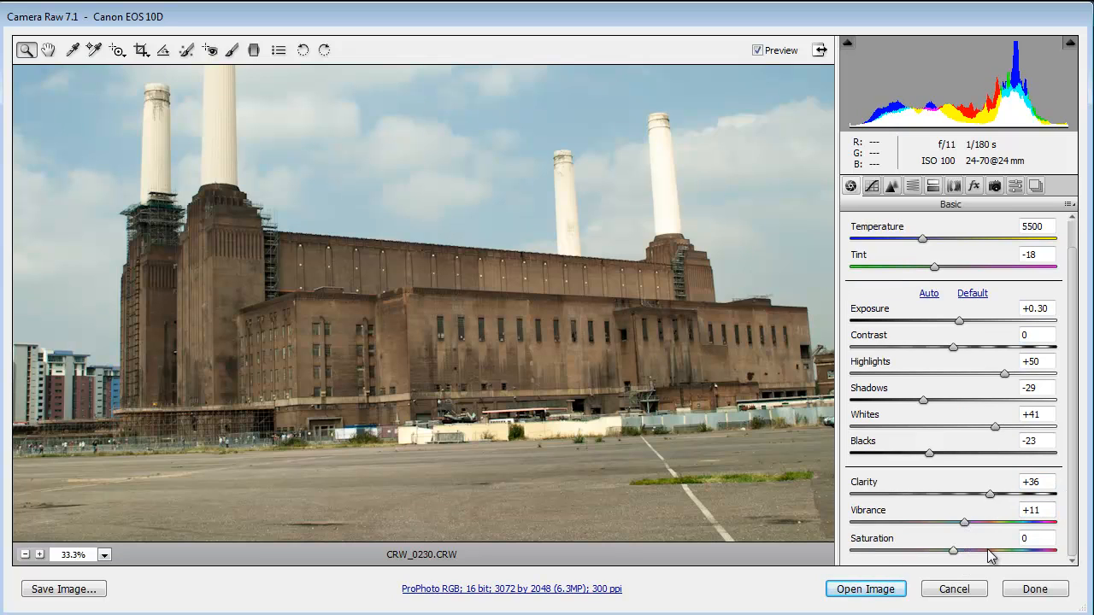
# - Set the parametric tone curve to Highlights +17, Lights +13, Darks -12 and Shadows -16, and the post-crop vignetting amount to -26
pyautogui.click(872, 187)
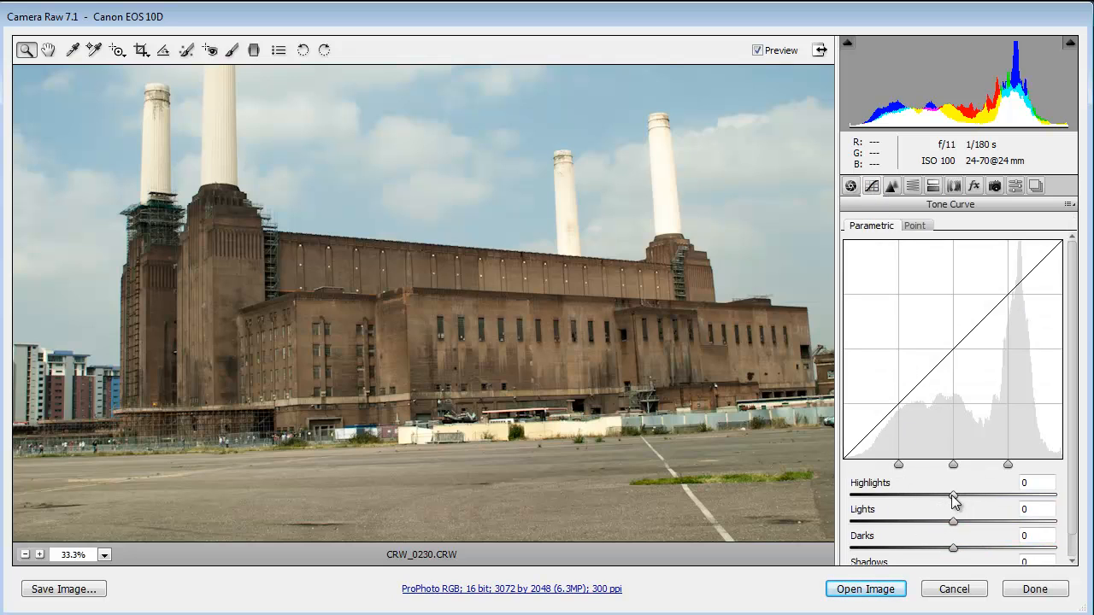
pyautogui.moveTo(955, 499); pyautogui.dragTo(937, 554)
pyautogui.scroll(-1, 1051, 547)
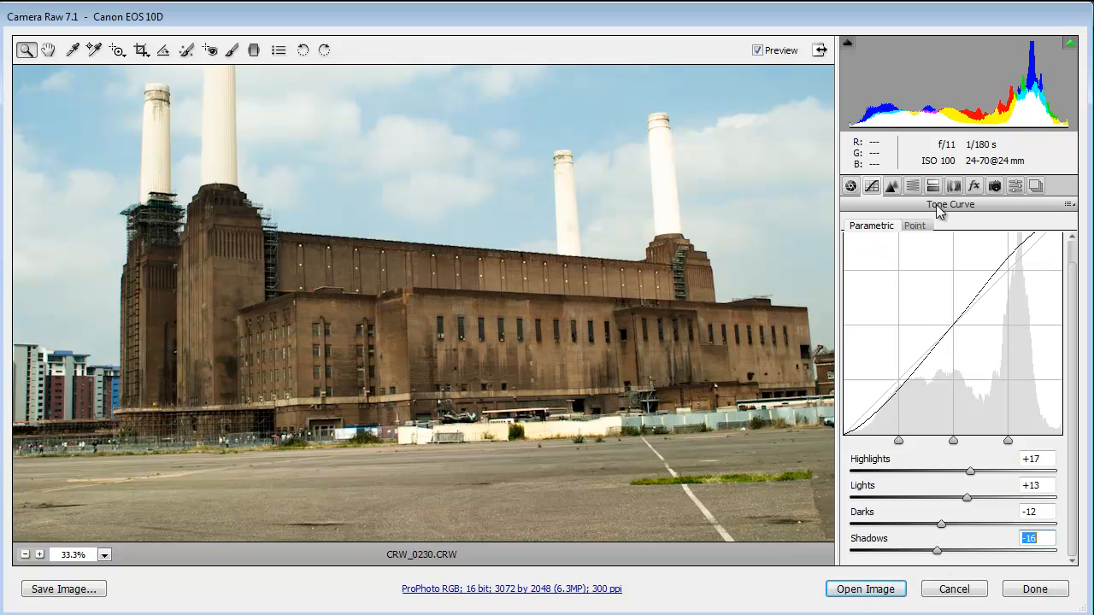
pyautogui.click(976, 187)
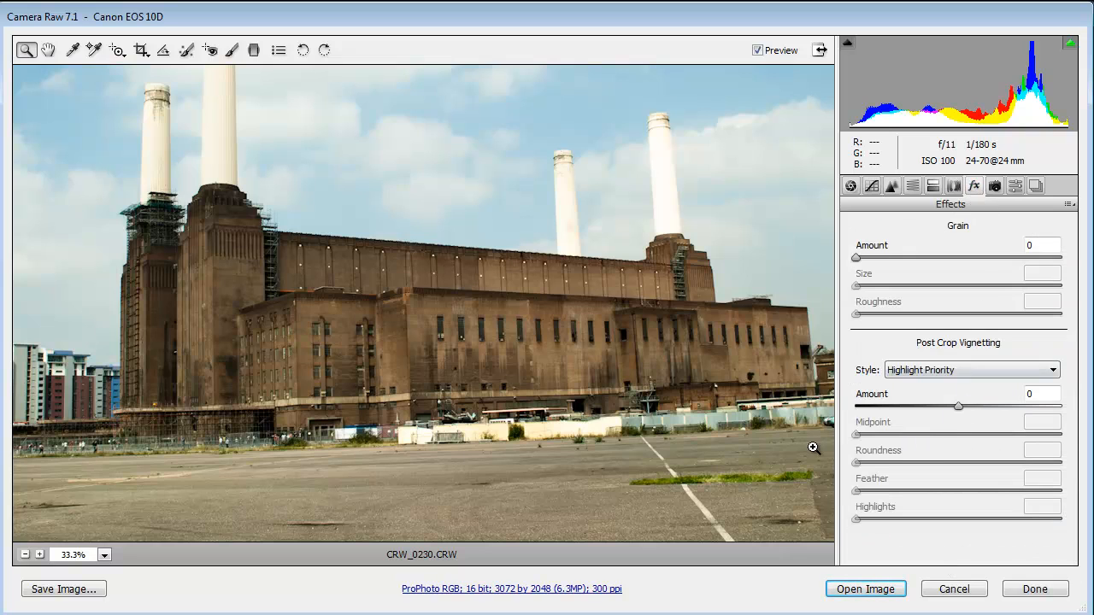
pyautogui.moveTo(960, 413); pyautogui.dragTo(928, 422)
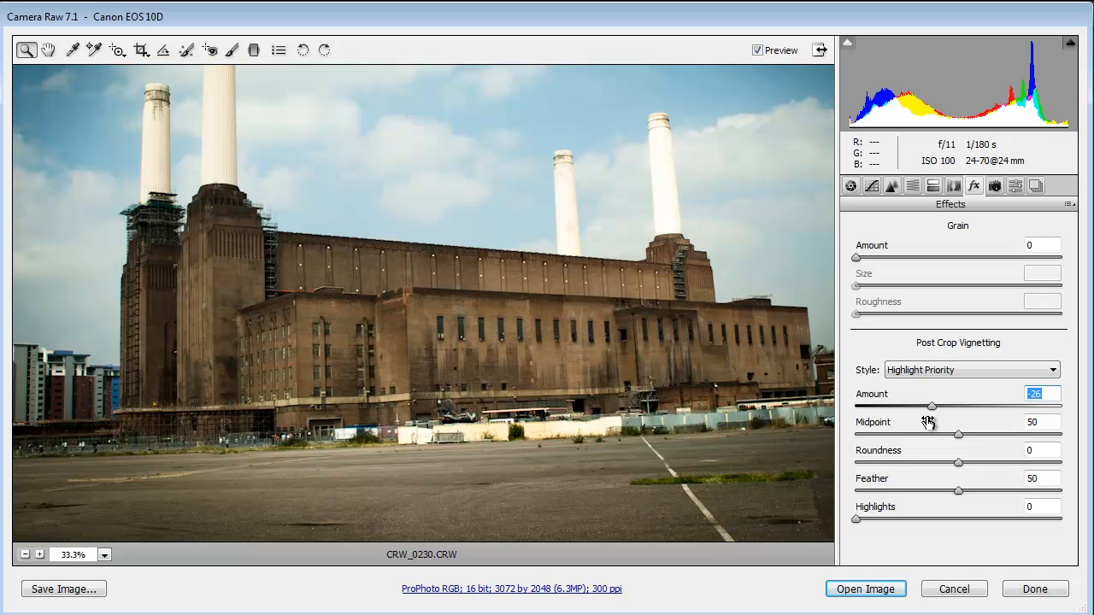
# - Save all current raw settings as a preset named Vignette_Contrast, and finish the raw editing without opening the image
pyautogui.click(1016, 187)
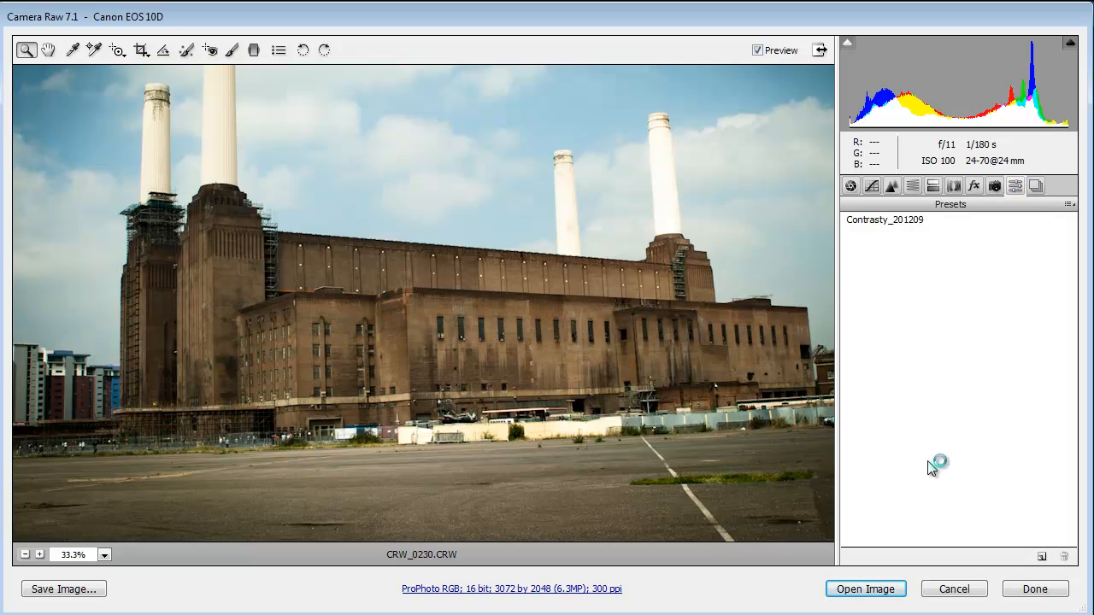
pyautogui.click(1045, 555)
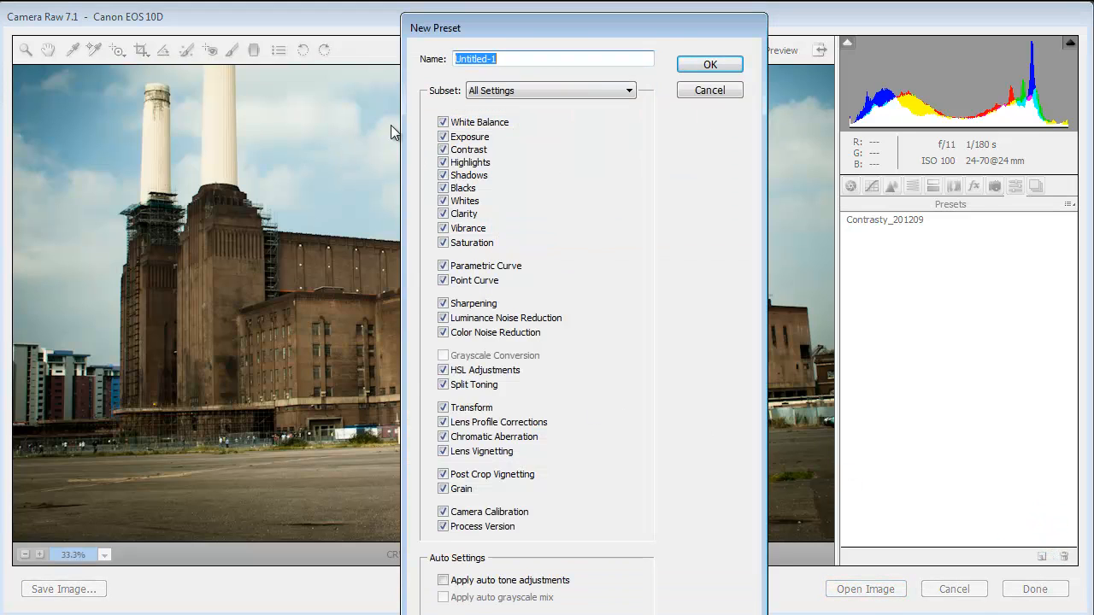
pyautogui.moveTo(539, 42); pyautogui.dragTo(610, 57)
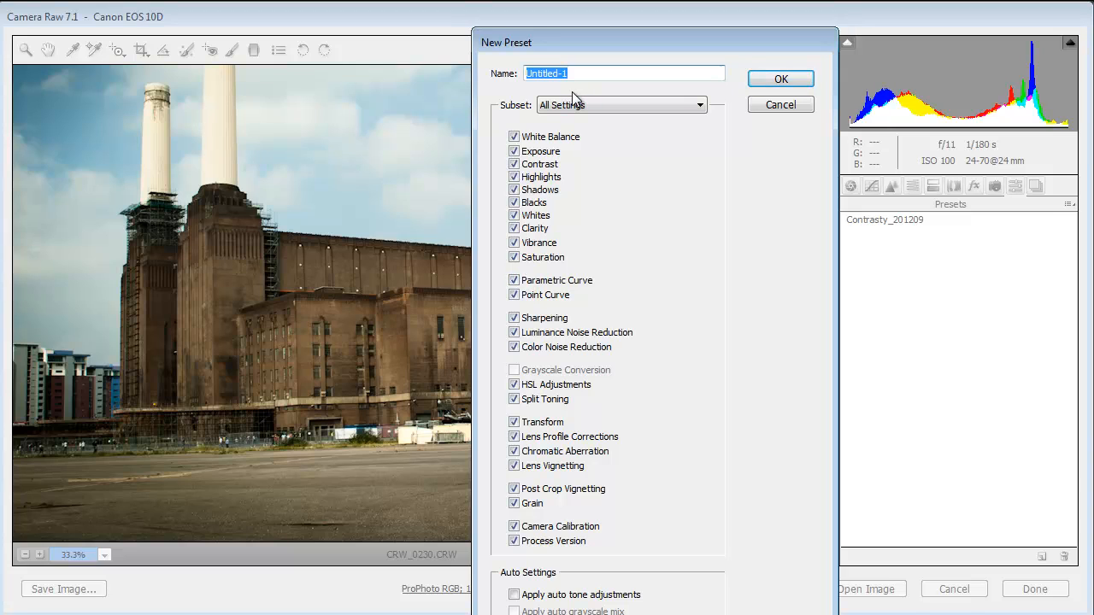
pyautogui.write('Vignette_Contrast')
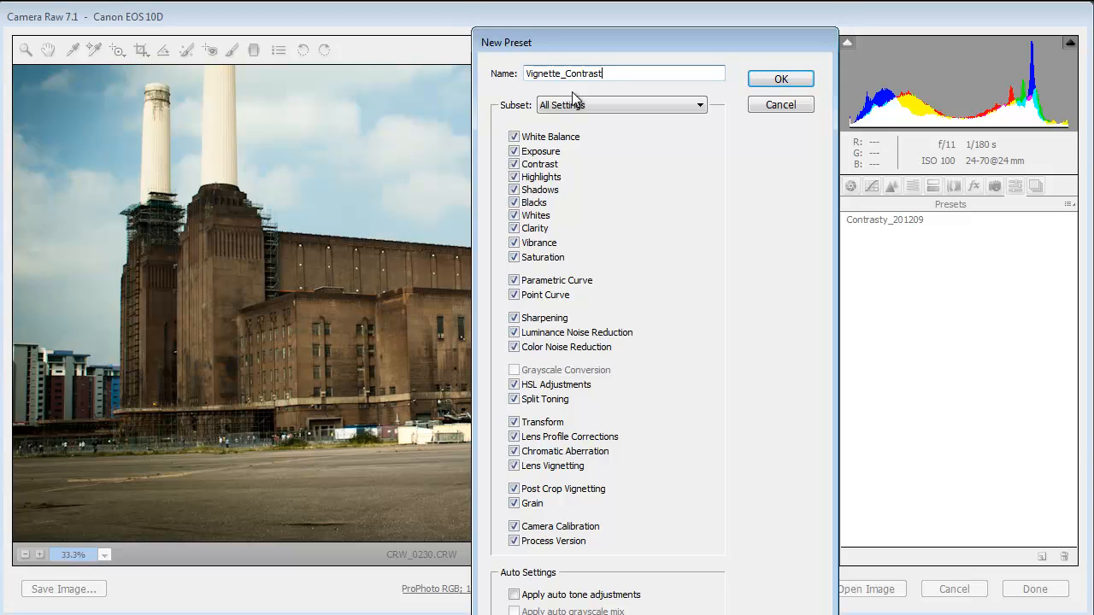
pyautogui.click(803, 80)
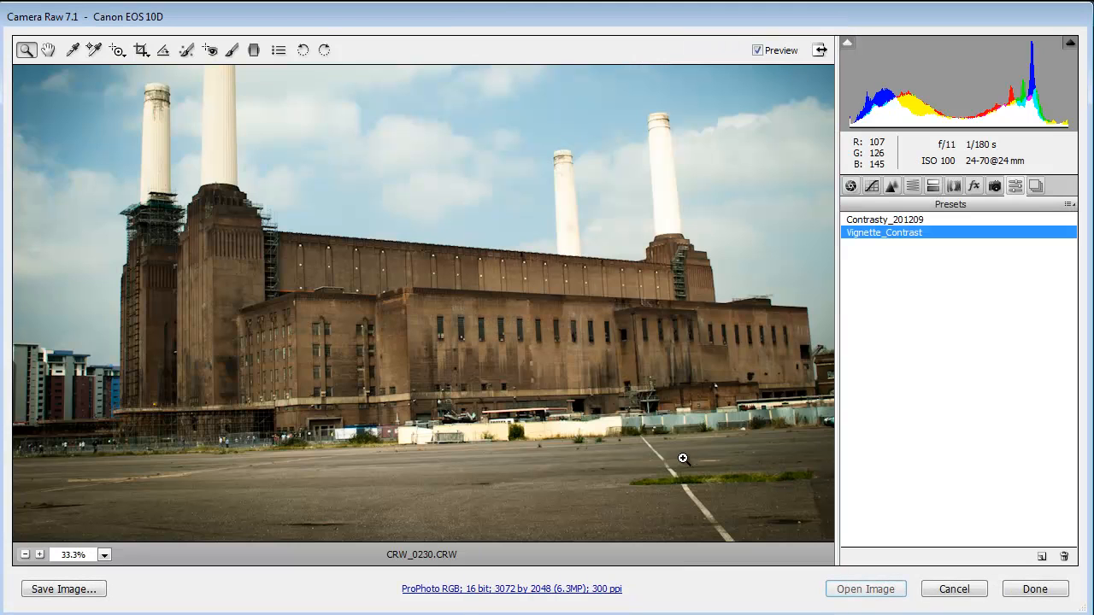
pyautogui.click(1035, 589)
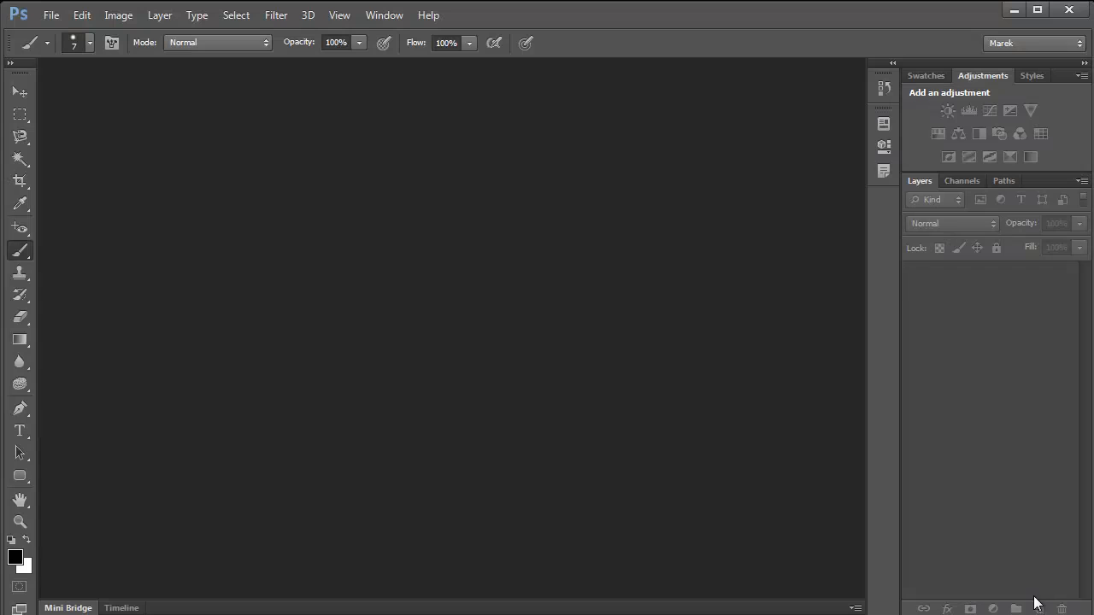
# - Delete the CRW_0230.xmp sidecar file from the Desktop while choosing a file to open
pyautogui.click(52, 14)
pyautogui.click(62, 42)
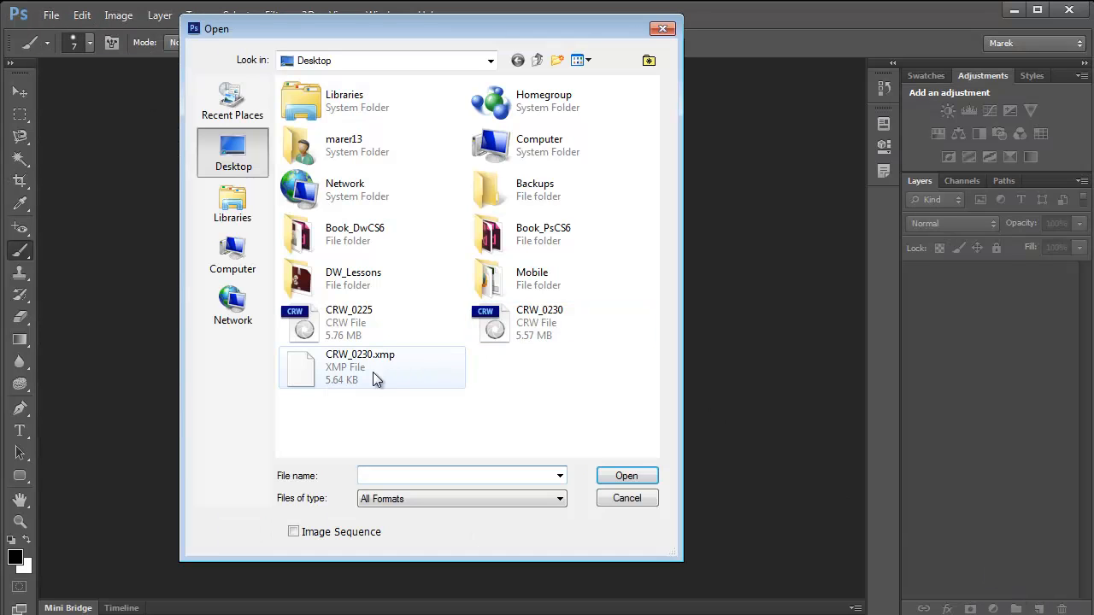
pyautogui.click(311, 374)
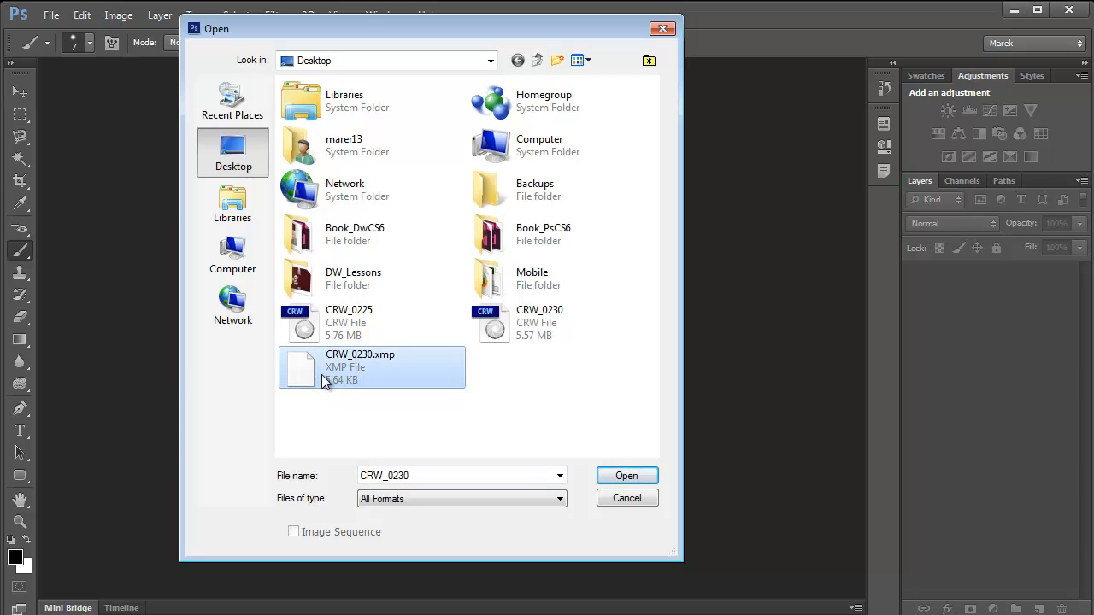
pyautogui.press('Delete')
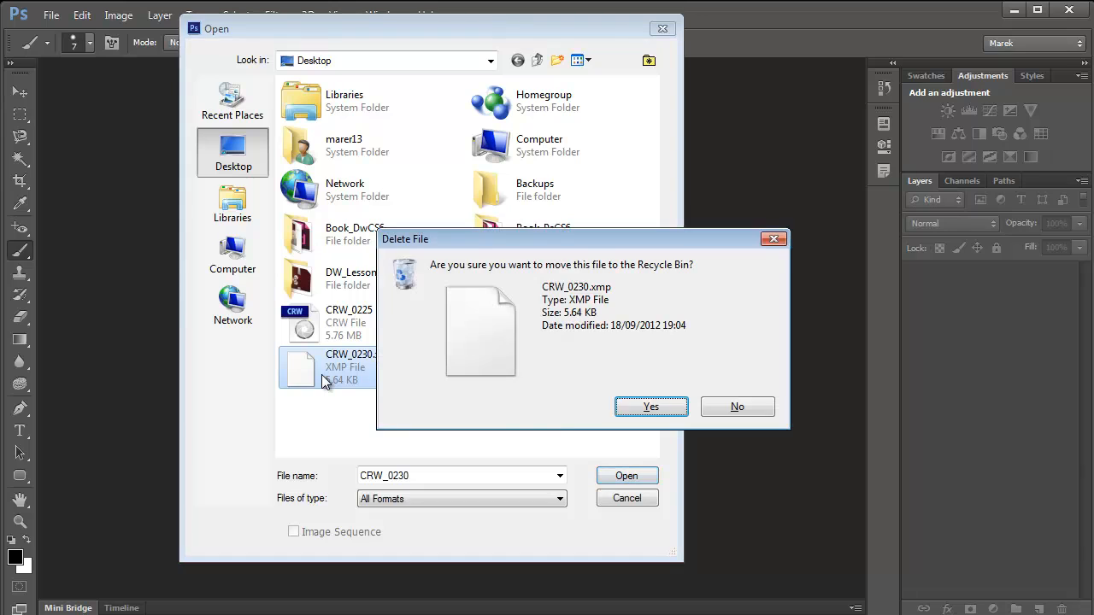
pyautogui.press('Return')
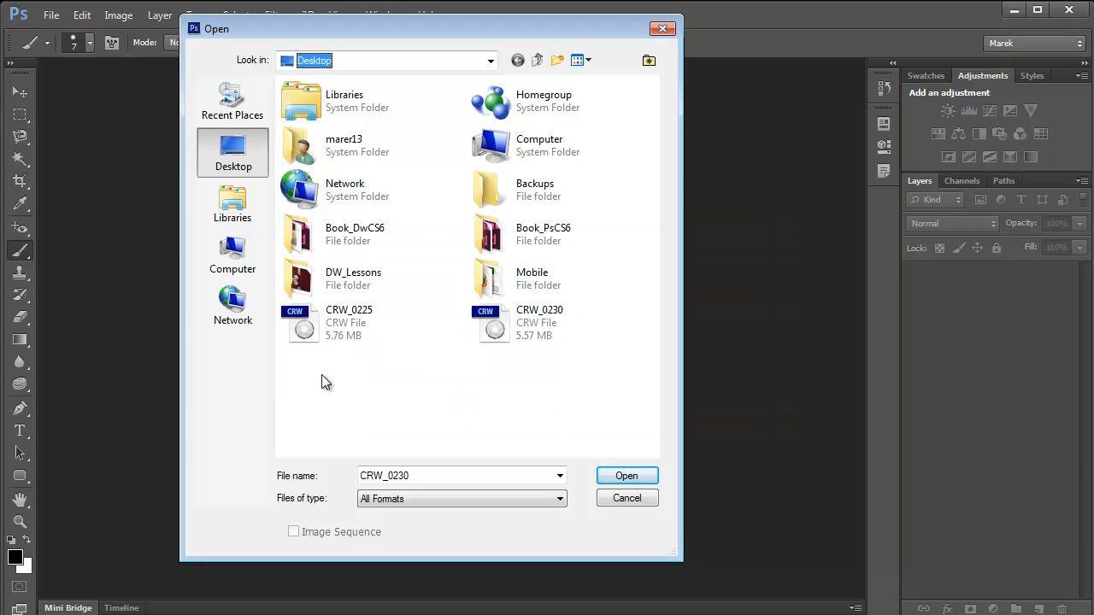
# - Open the CRW_0230 raw file from the Desktop and fit the whole photo in the preview
pyautogui.click(513, 338)
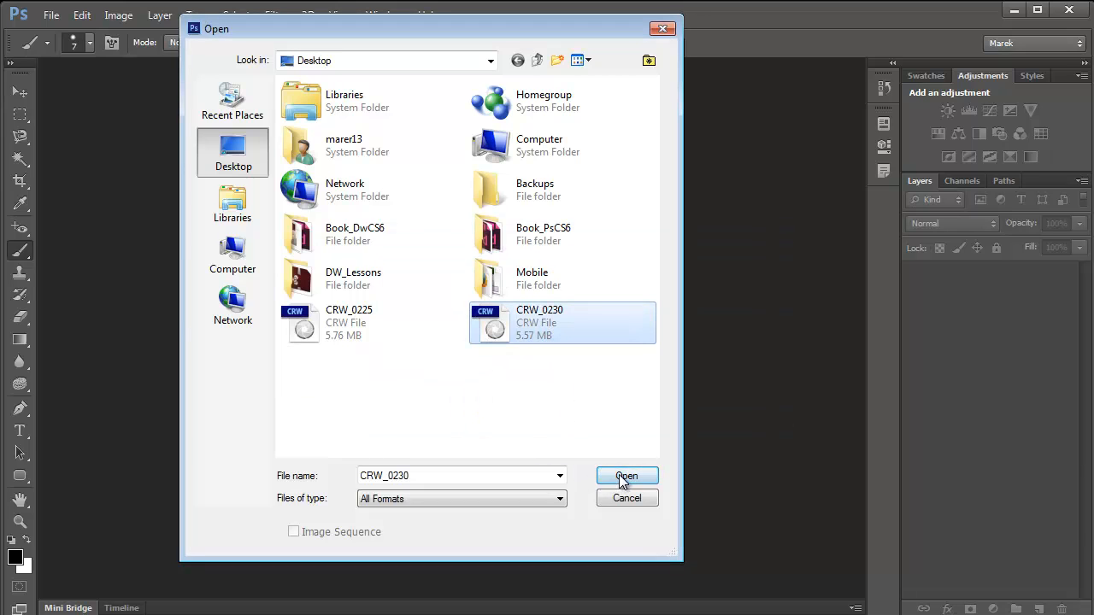
pyautogui.click(625, 477)
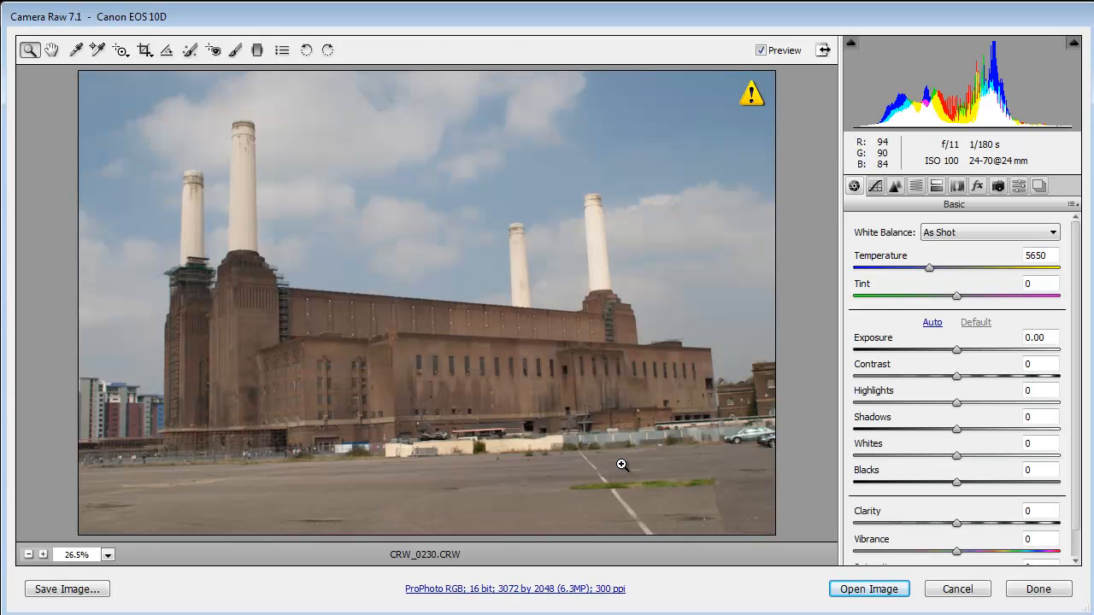
pyautogui.moveTo(225, 340); pyautogui.dragTo(191, 252)
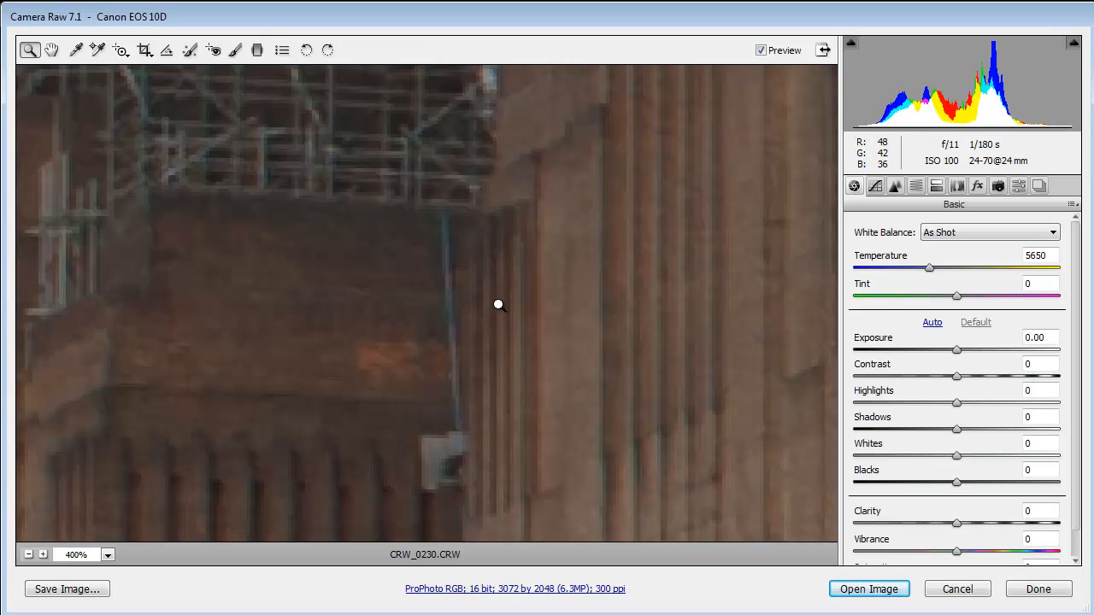
pyautogui.moveTo(138, 481); pyautogui.dragTo(83, 515)
pyautogui.click(108, 554)
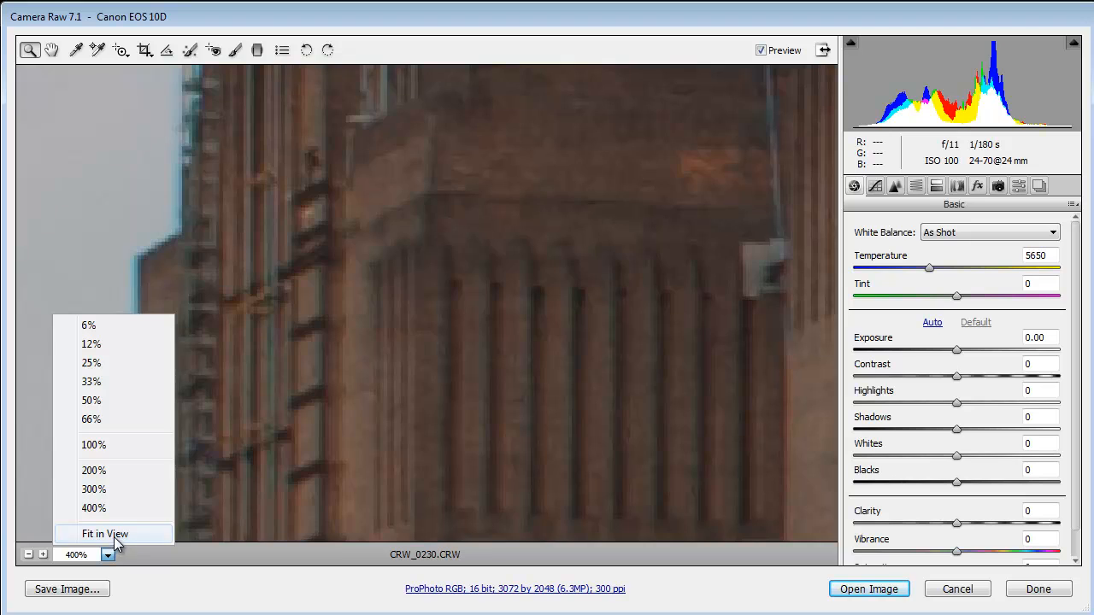
pyautogui.click(113, 536)
# - Try the Vignette_Contrast preset on the photo, and cancel the raw editing without keeping it
pyautogui.click(1017, 186)
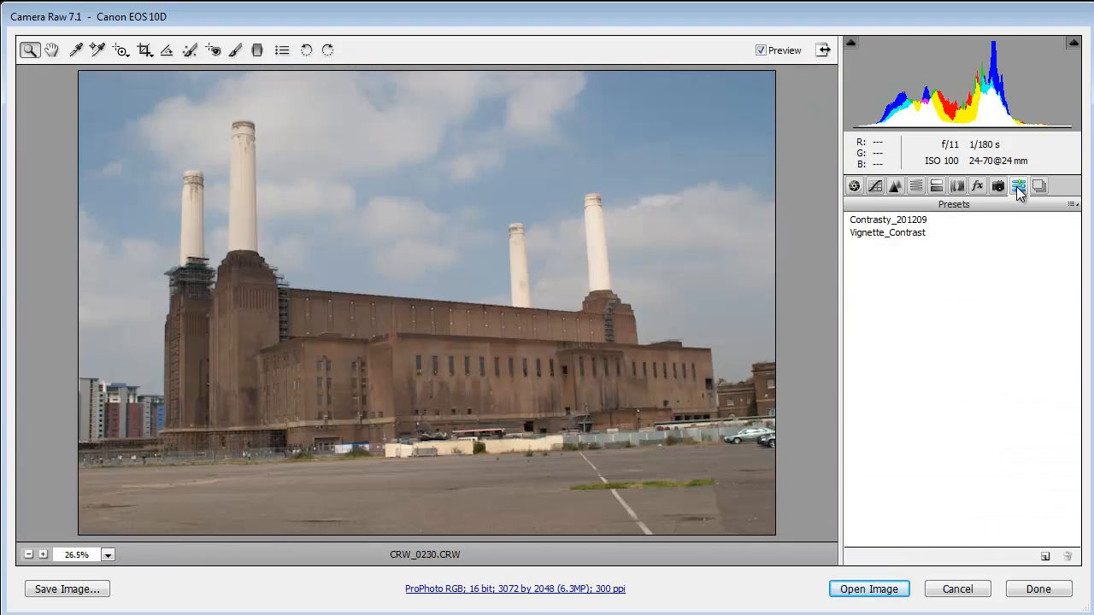
pyautogui.click(889, 238)
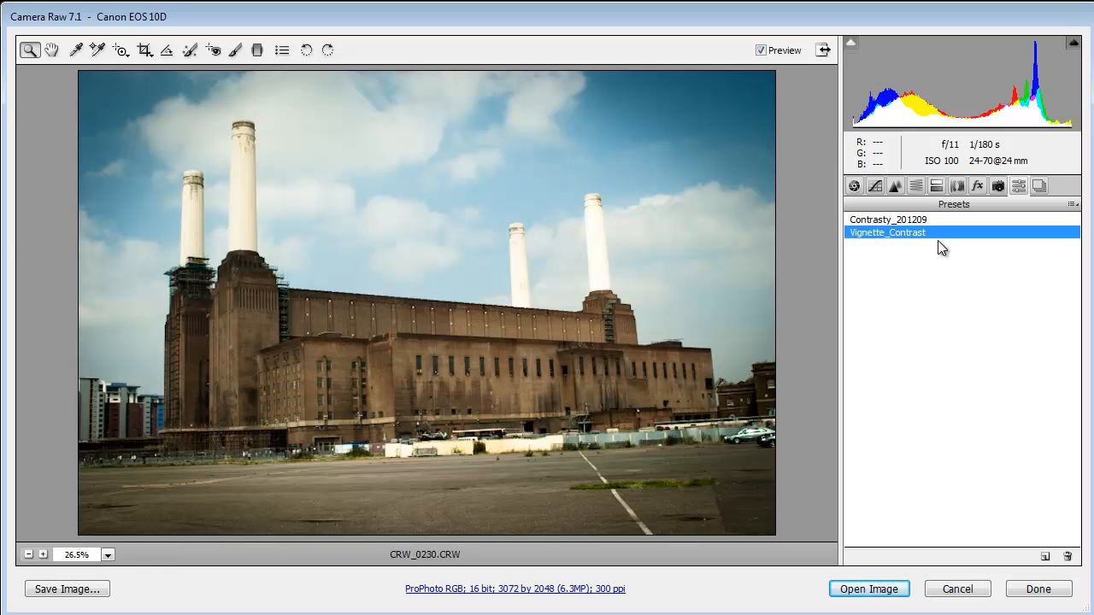
pyautogui.click(1073, 204)
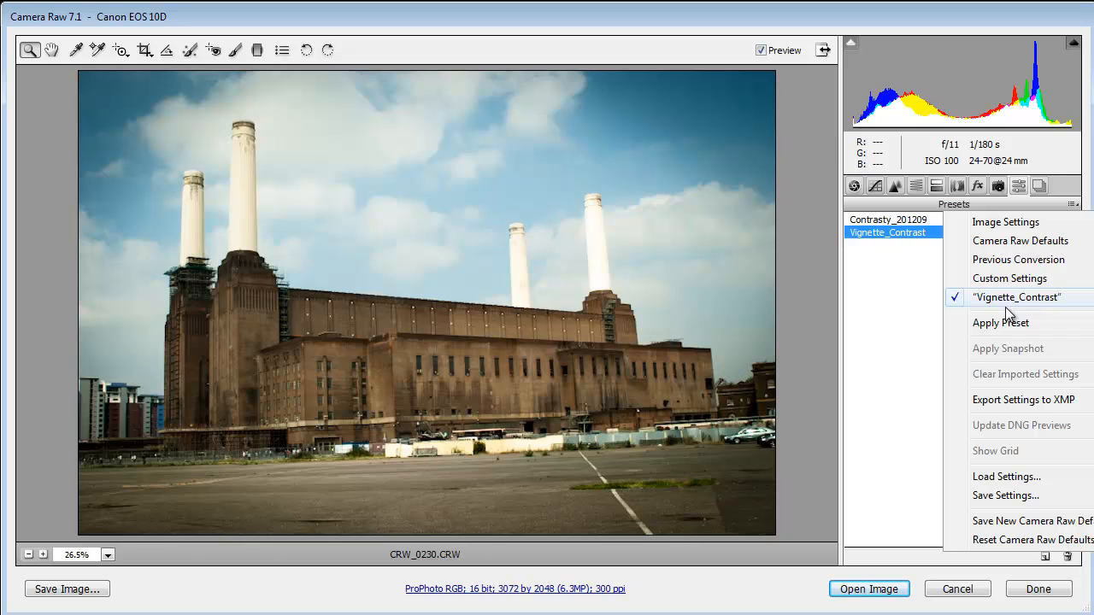
pyautogui.click(897, 393)
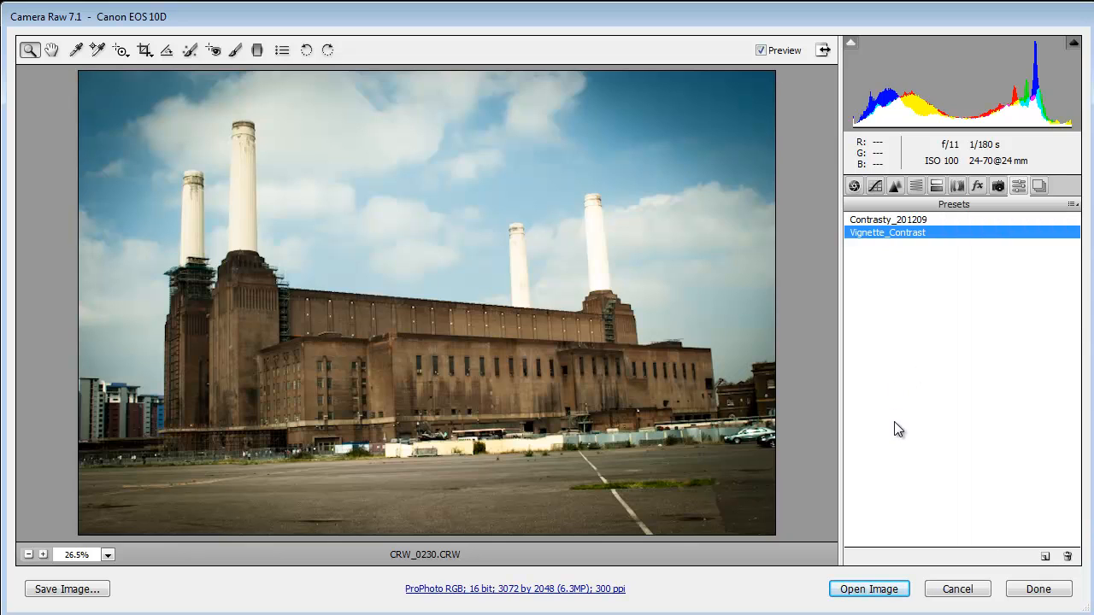
pyautogui.click(956, 590)
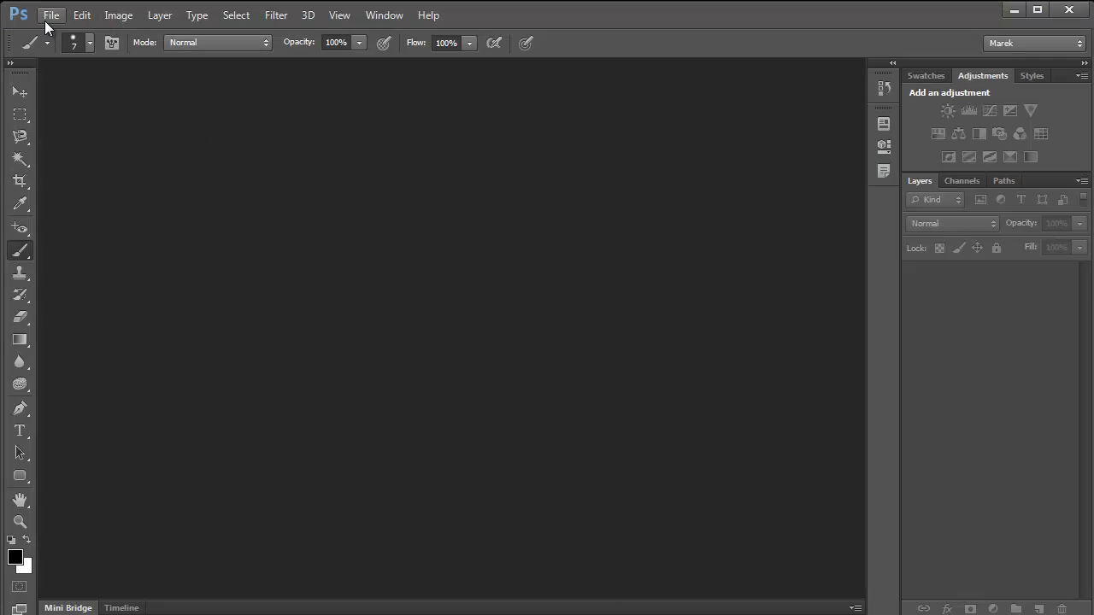
# - Open the CRW_0225 and CRW_0230 raw files together and select both images for joint editing
pyautogui.click(51, 15)
pyautogui.click(70, 52)
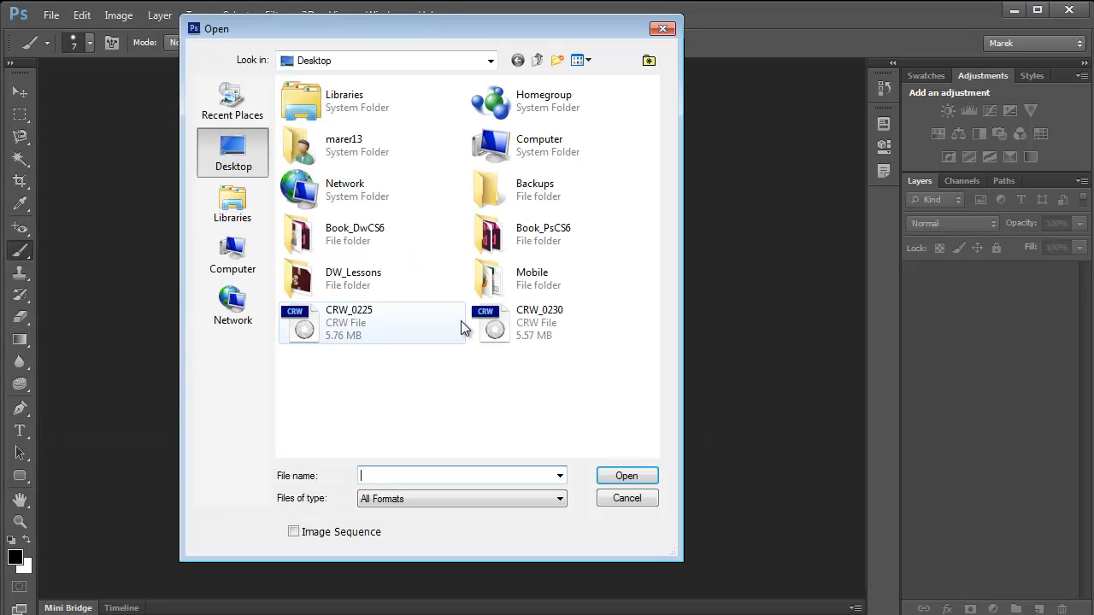
pyautogui.click(329, 321)
pyautogui.keyDown('ctrl'); pyautogui.click(496, 330); pyautogui.keyUp('ctrl')
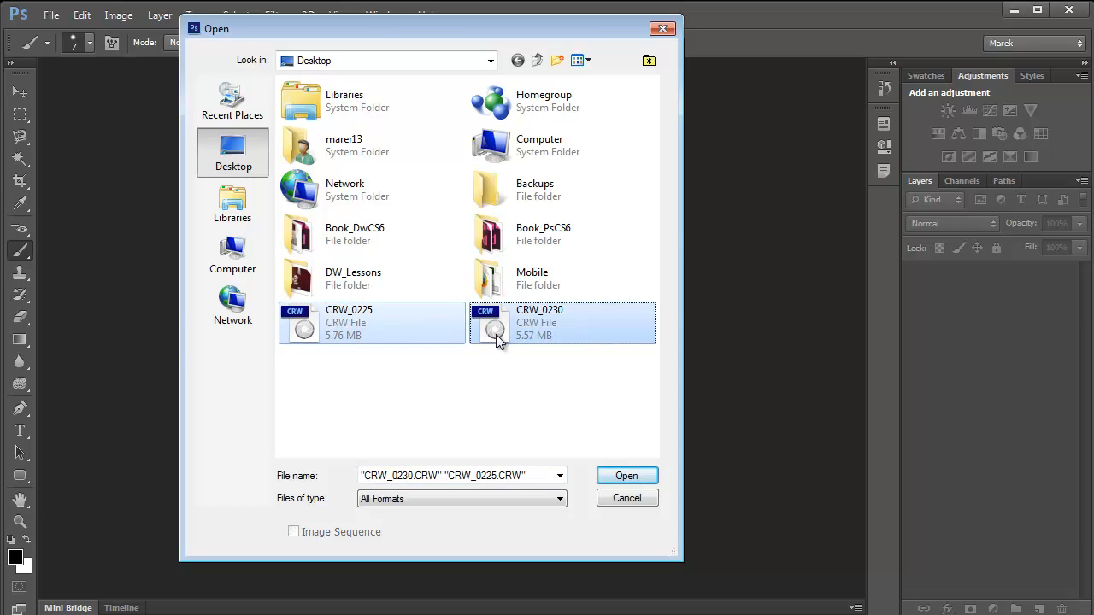
pyautogui.click(621, 476)
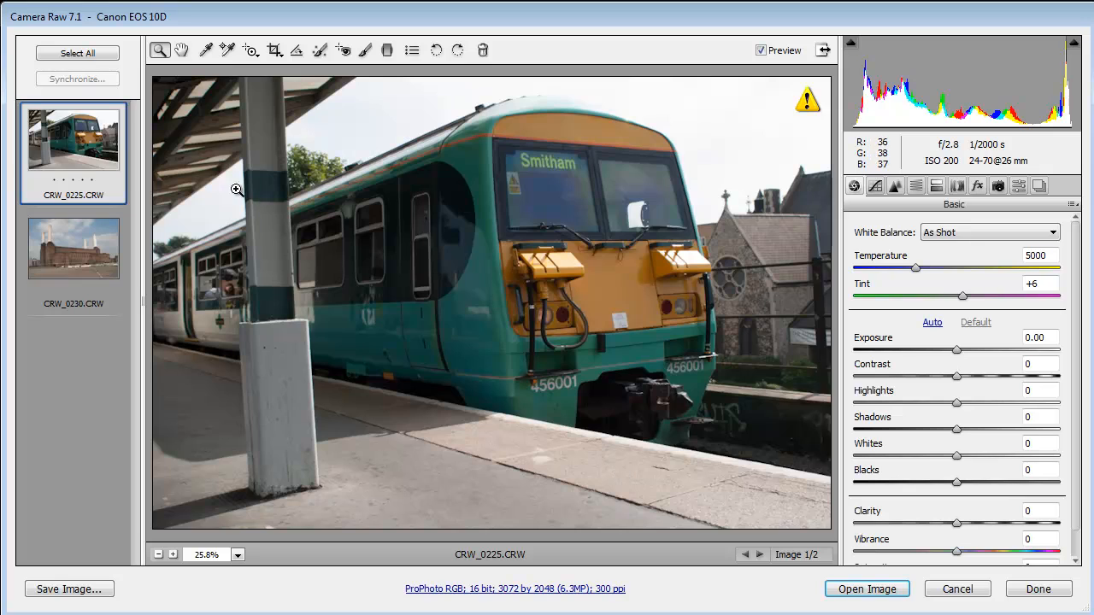
pyautogui.click(78, 54)
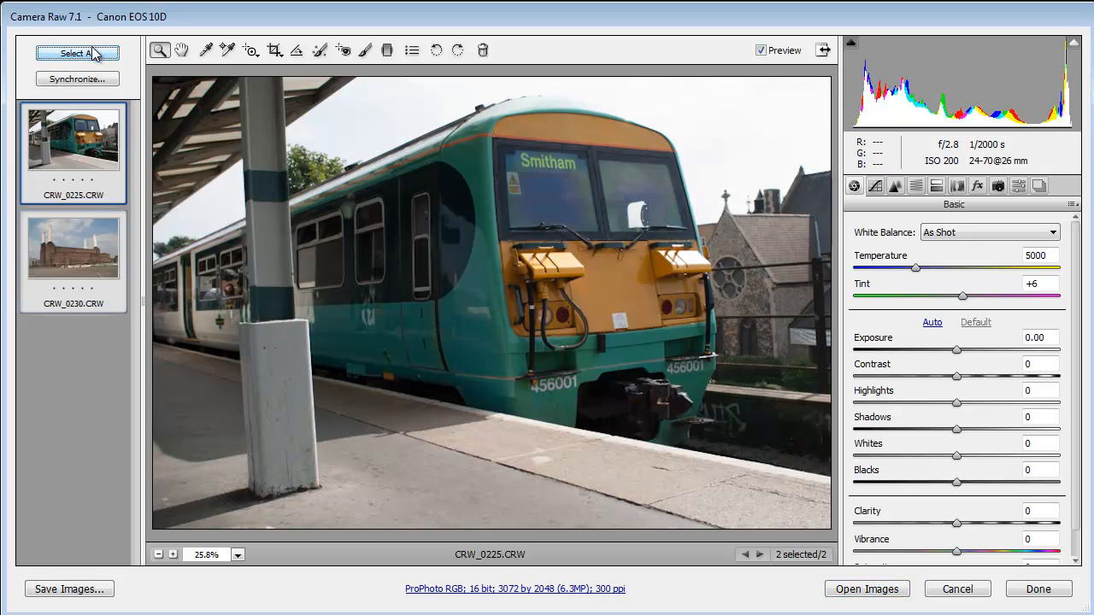
# - Apply the Vignette_Contrast preset to both selected raw images and finish the raw editing, keeping the settings without opening the photos
pyautogui.click(1018, 186)
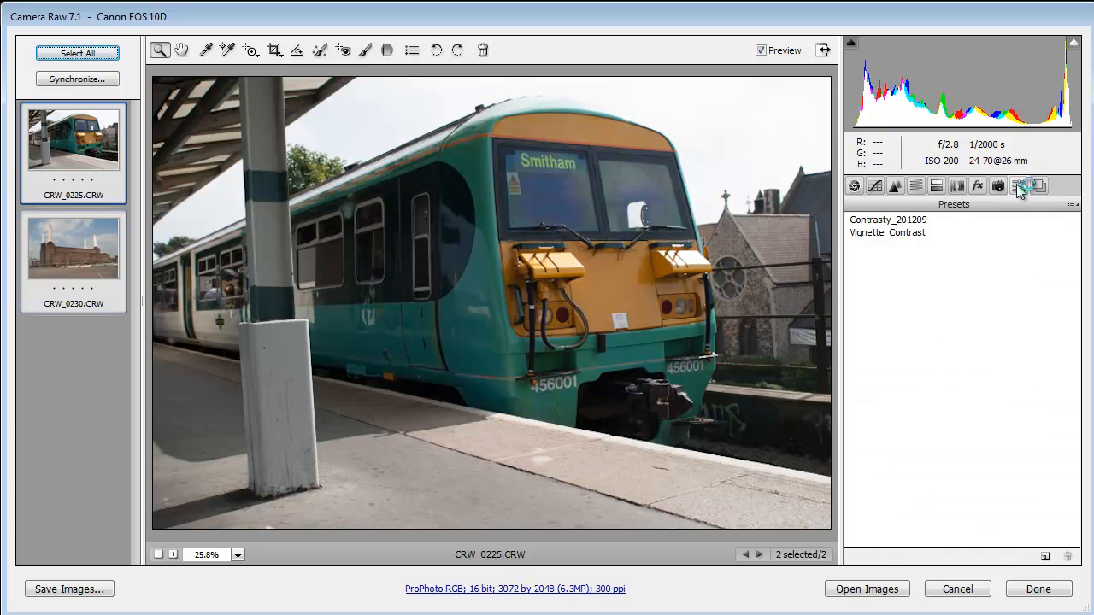
pyautogui.click(894, 233)
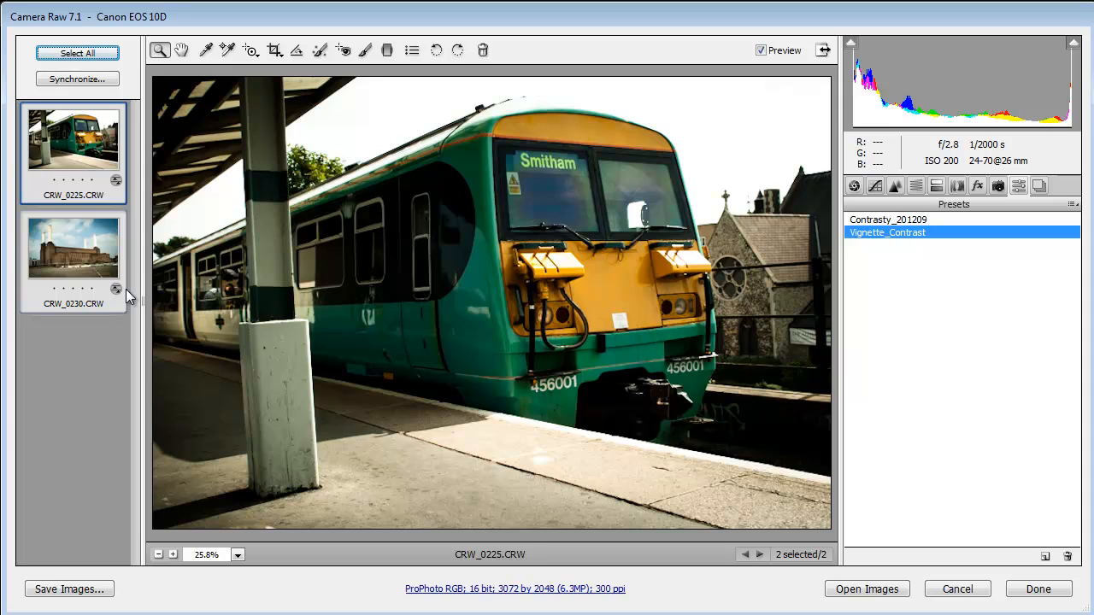
pyautogui.click(1030, 590)
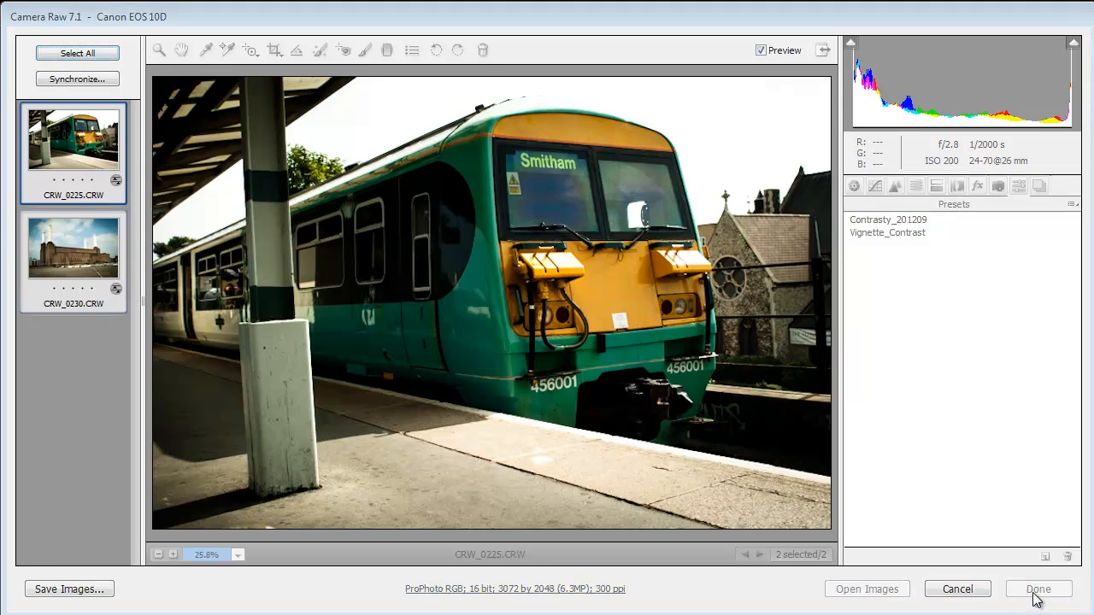
# - Switch to Windows Explorer, open the Desktop folder from the user's home folder, and check the CRW_0225 and CRW_0230 raw files
pyautogui.press('super')
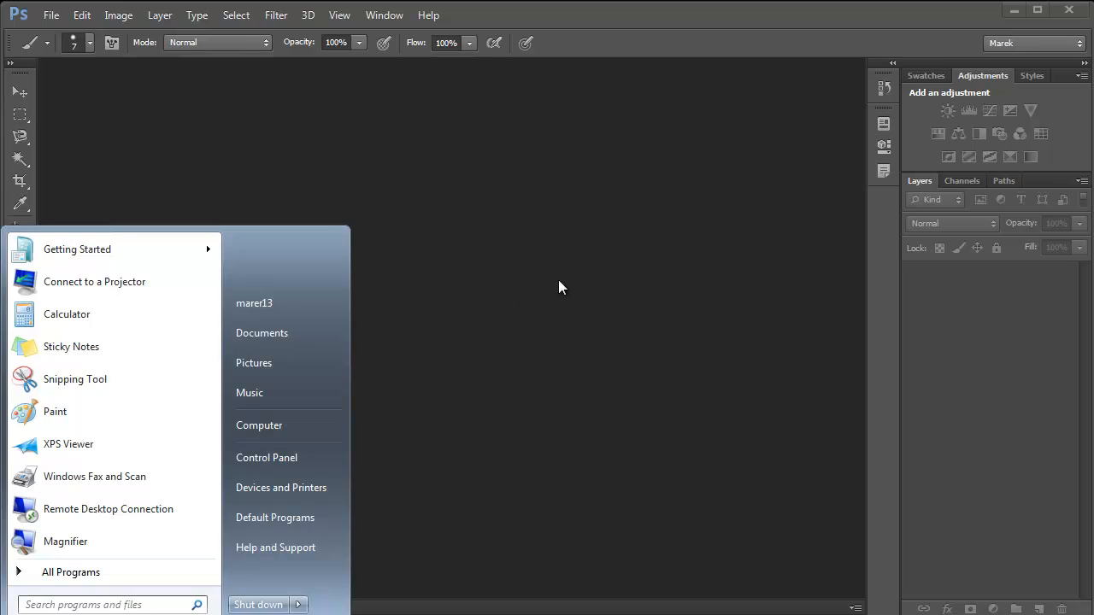
pyautogui.click(277, 304)
pyautogui.doubleClick(415, 210)
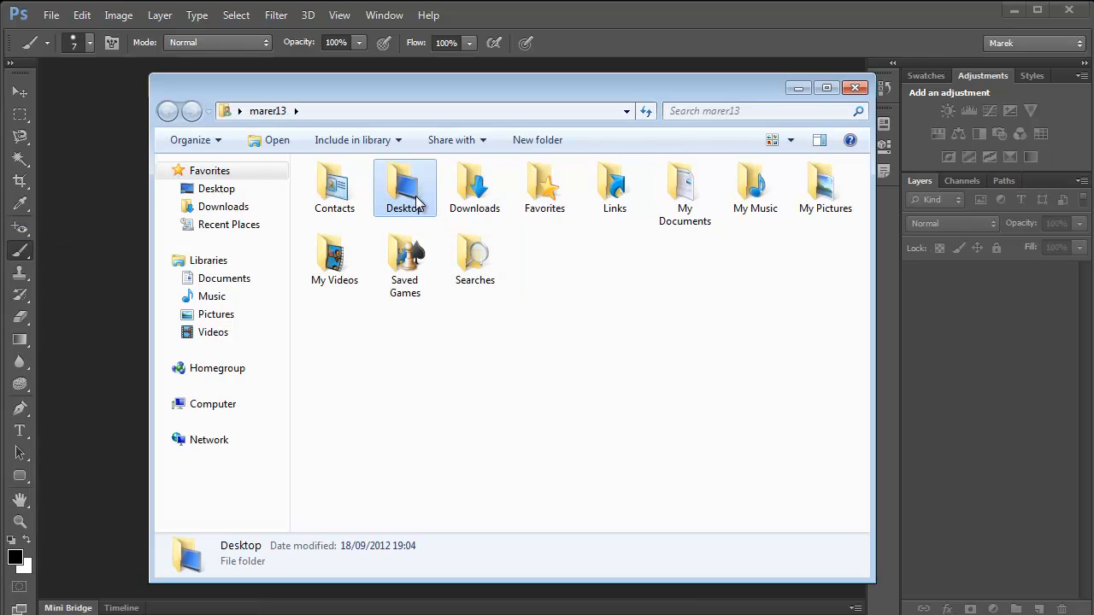
pyautogui.click(557, 280)
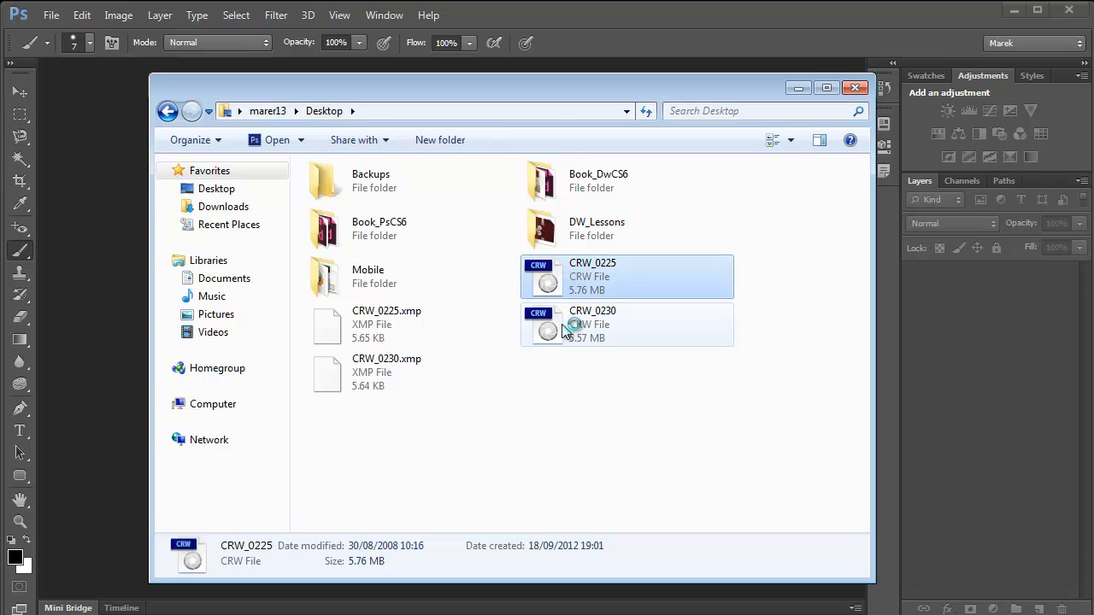
pyautogui.click(551, 314)
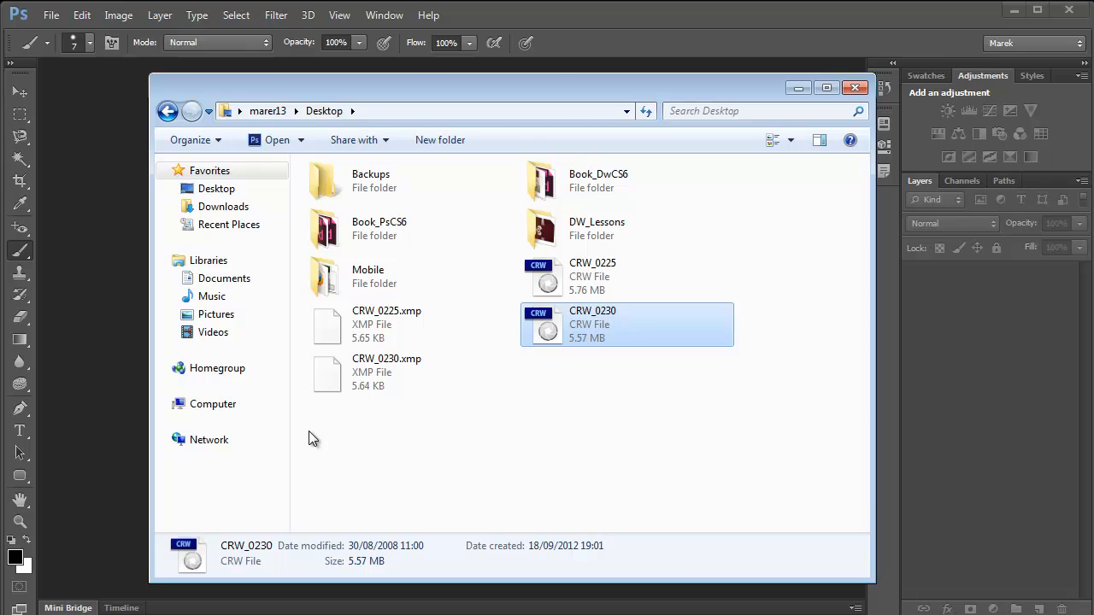
# - Switch to Notepad, open the CRW_0225.xmp sidecar from the Desktop with all file types listed, and examine its settings through to the end
pyautogui.press('super')
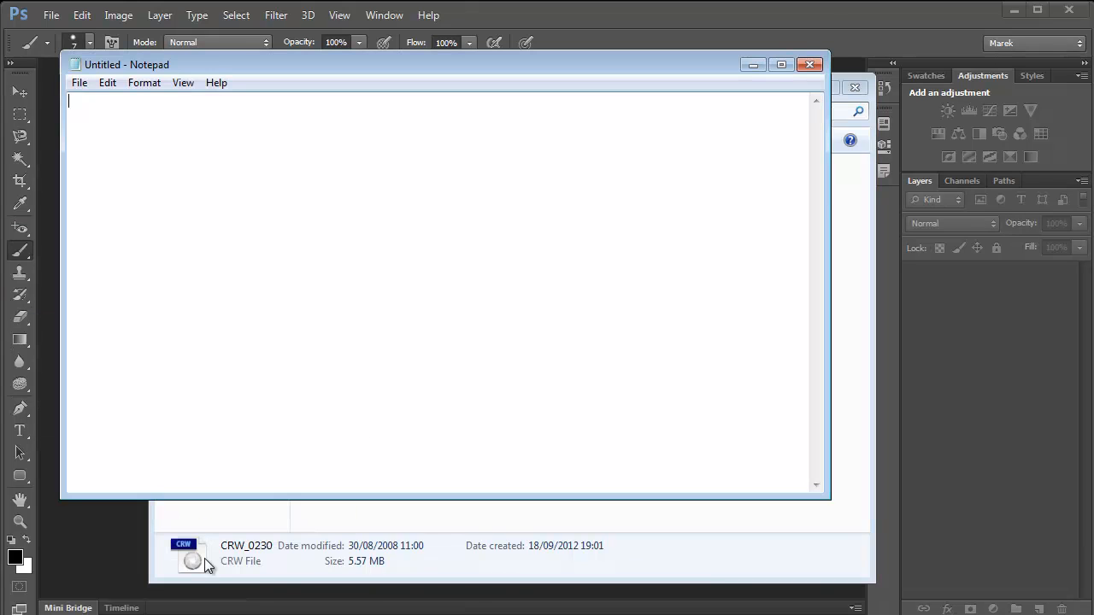
pyautogui.click(80, 83)
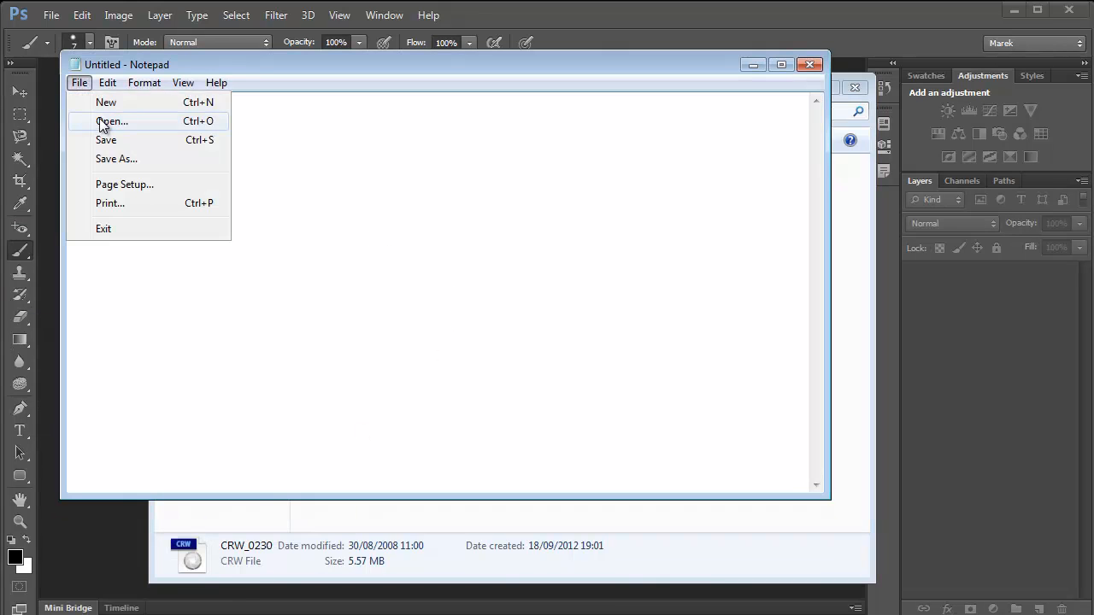
pyautogui.click(102, 122)
pyautogui.click(285, 180)
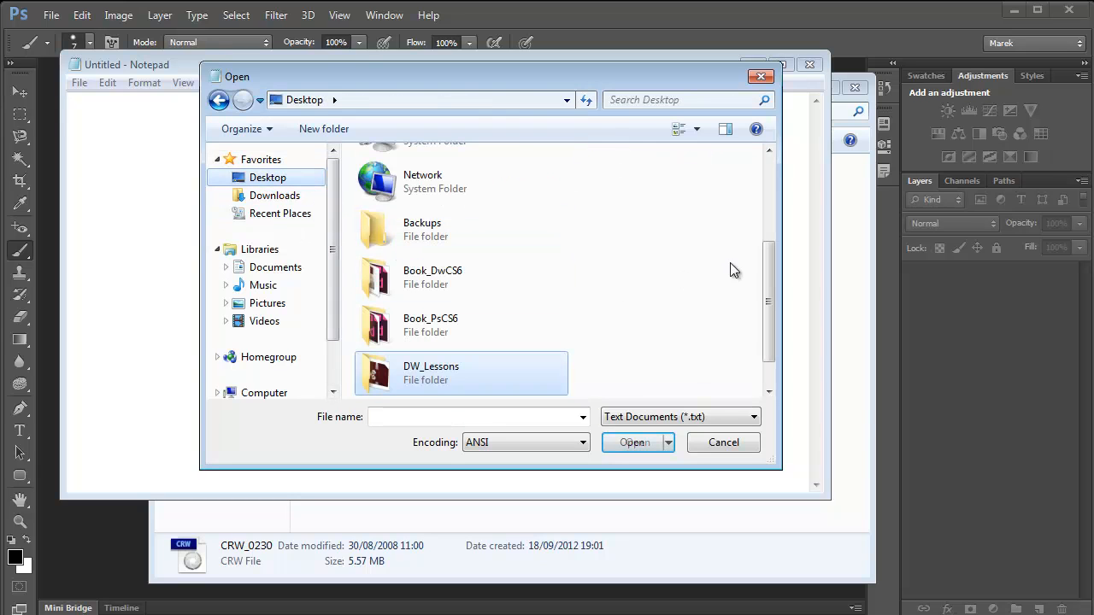
pyautogui.click(666, 419)
pyautogui.click(658, 447)
pyautogui.scroll(-3, 717, 333)
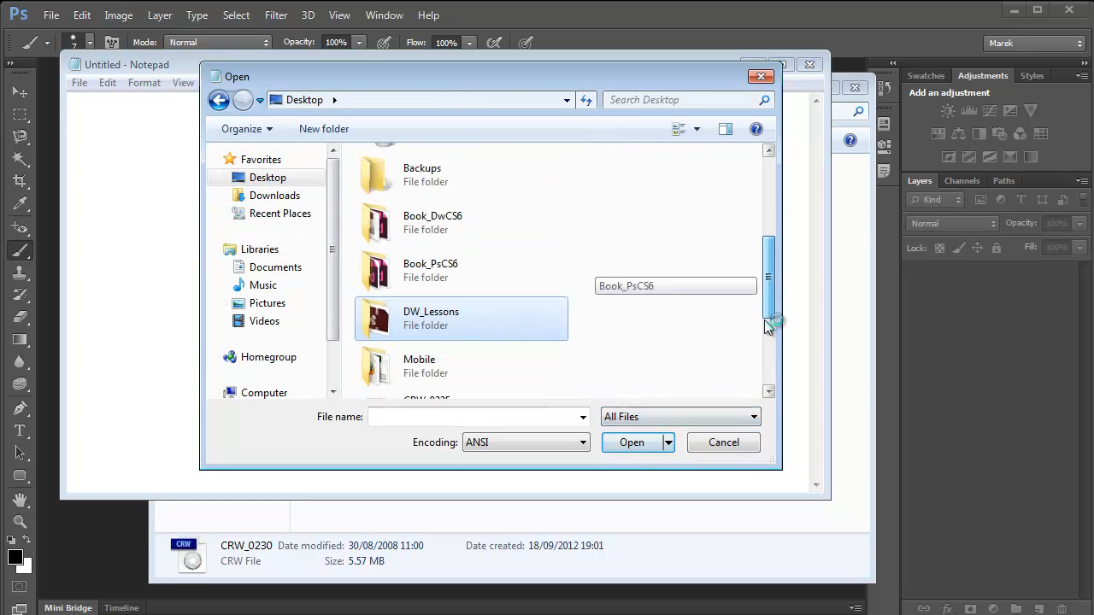
pyautogui.click(432, 280)
pyautogui.click(645, 442)
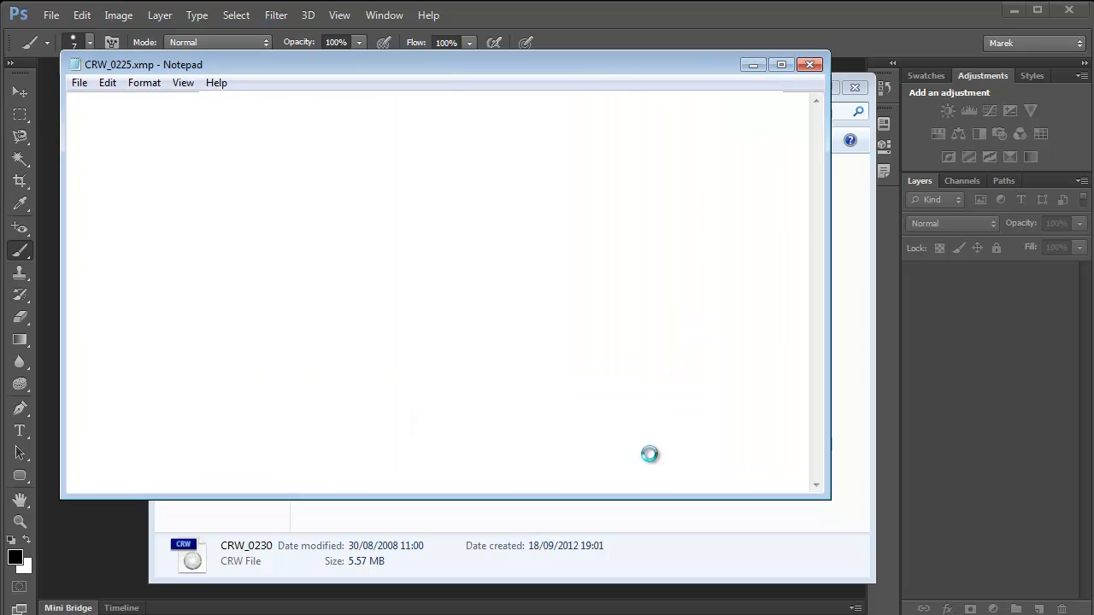
pyautogui.moveTo(814, 169); pyautogui.dragTo(806, 439)
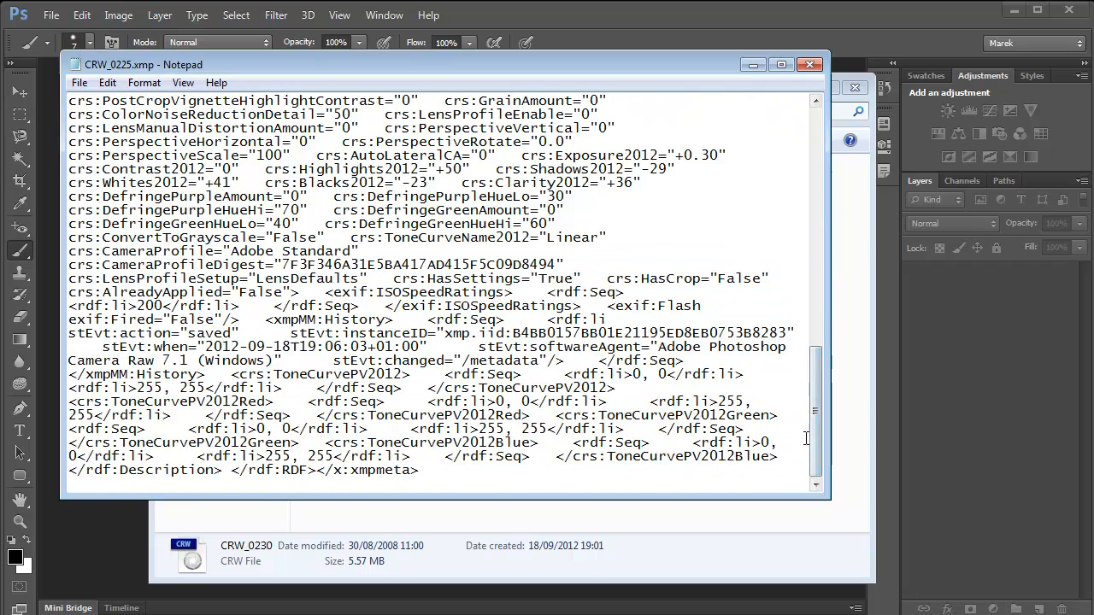